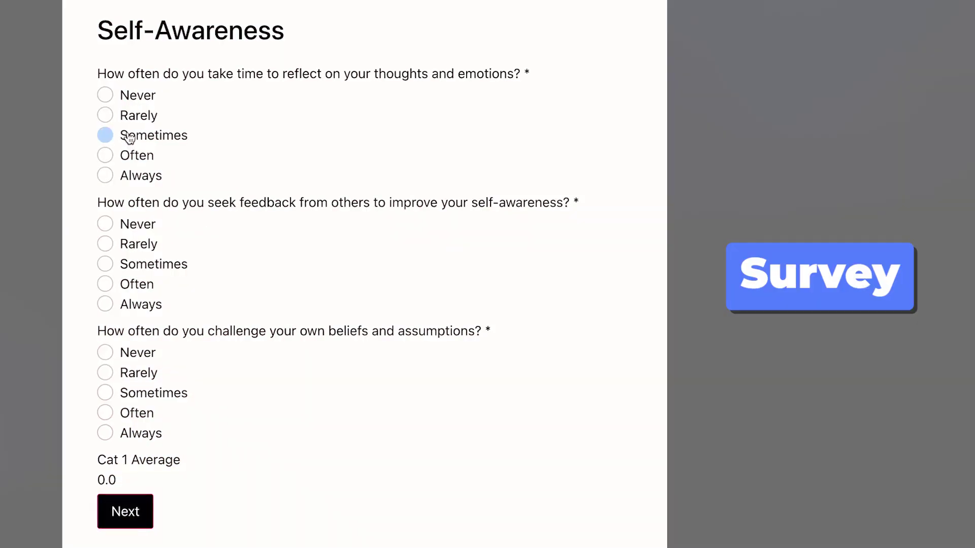
Answer the three Self-Awareness questions with Sometimes, Rarely and Rarely, and continue to the next survey page.
click(126, 135)
click(135, 244)
click(135, 374)
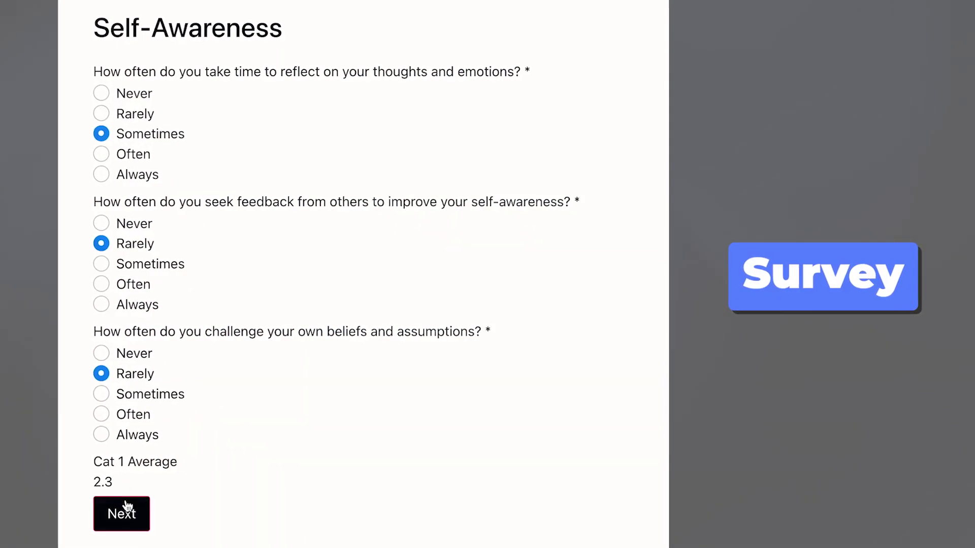
click(124, 510)
Choose an answer for each of the three questions in the next survey section.
click(119, 434)
click(99, 305)
click(100, 153)
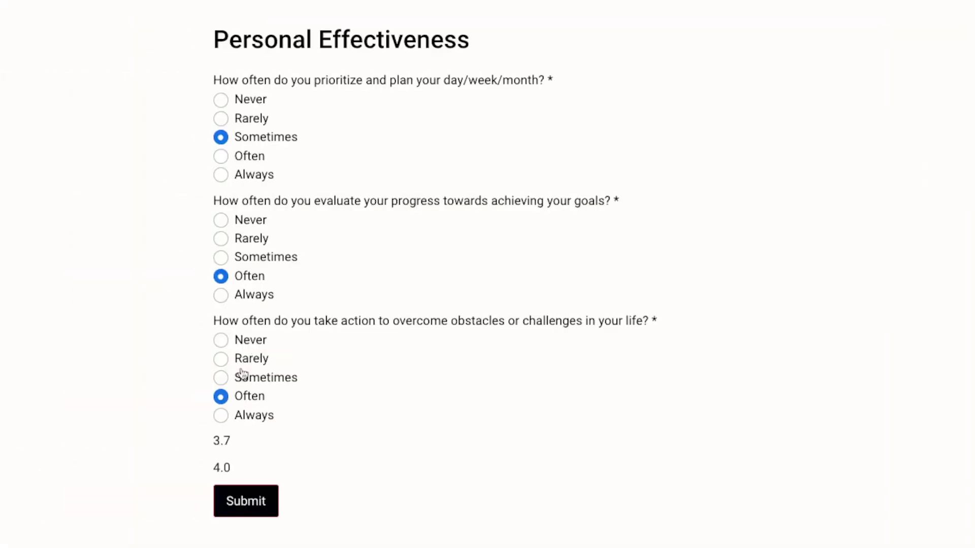
Switch the answer about overcoming obstacles to Rarely, Sometimes, Always and again Rarely to test the averages.
click(243, 359)
click(242, 378)
click(248, 417)
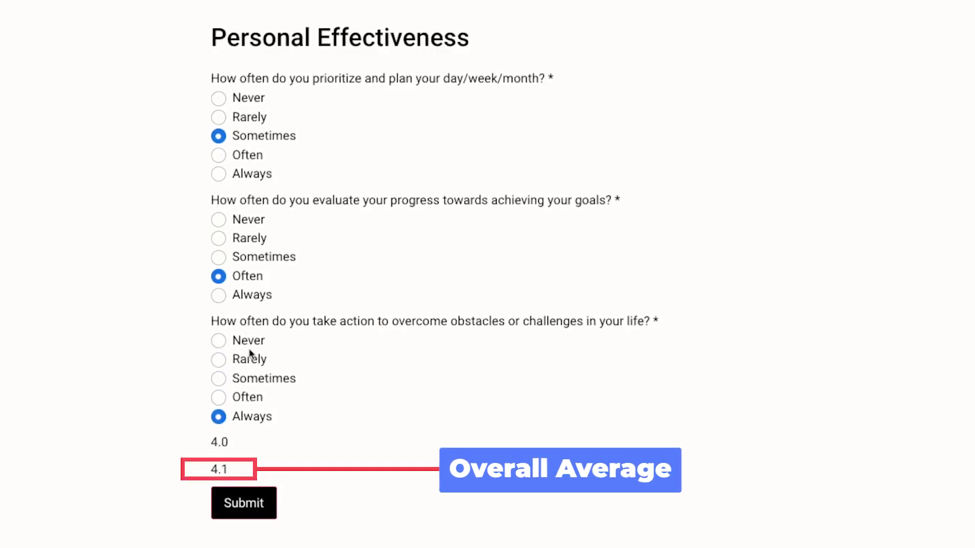
click(243, 359)
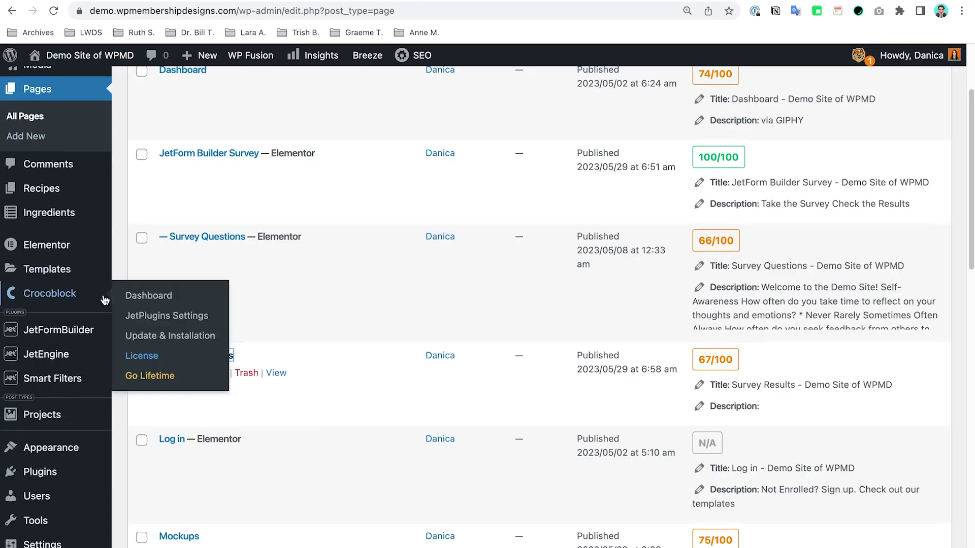
Open the JetEngine dashboard in the WordPress admin.
scroll(75, 361, down, 1)
mouse_move(75, 361)
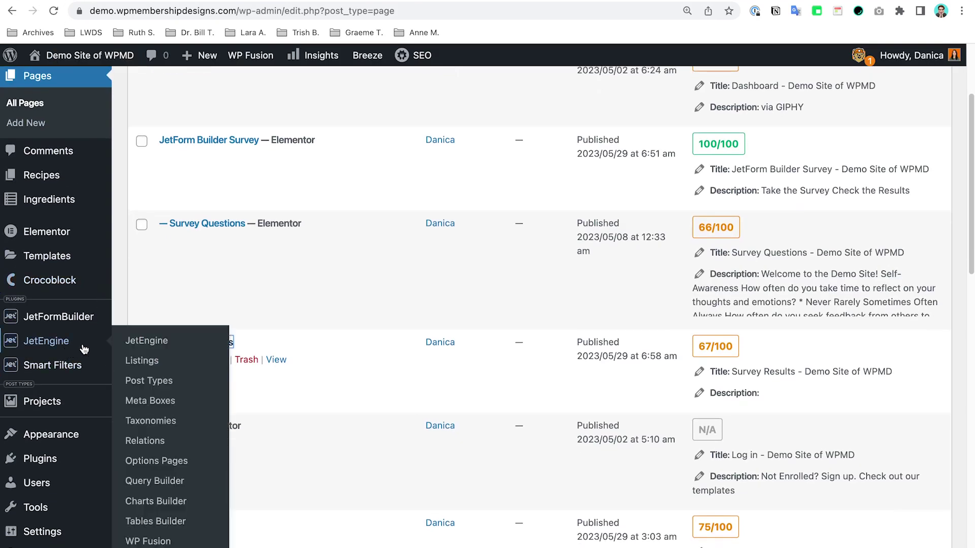
key(ctrl+plus)
key(ctrl+plus)
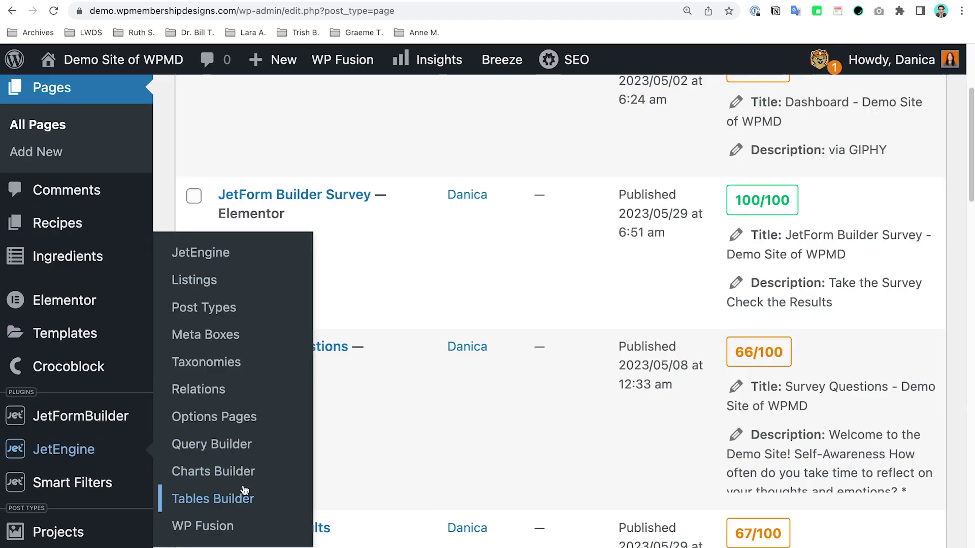
click(210, 260)
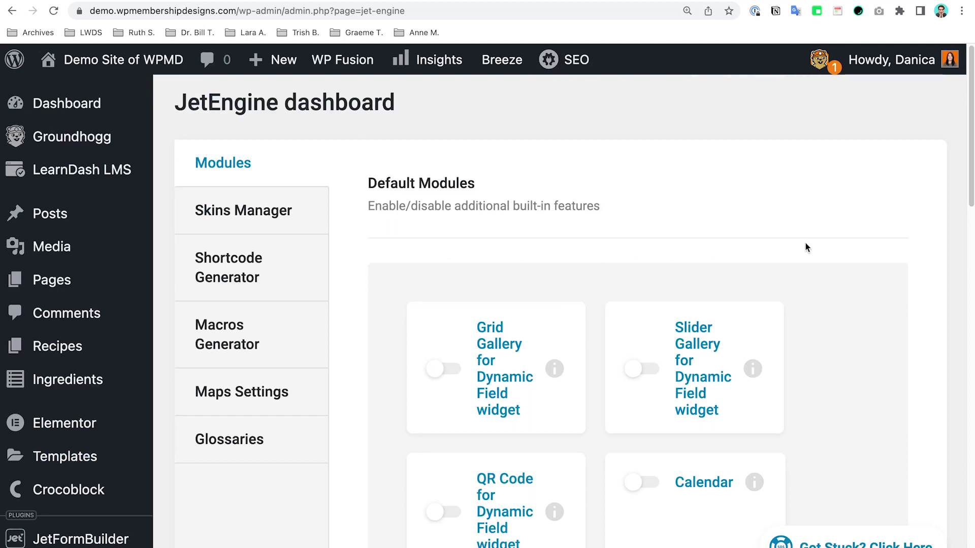
Enable the Custom Content Types module among the default JetEngine modules and save the module settings.
scroll(805, 244, down, 3)
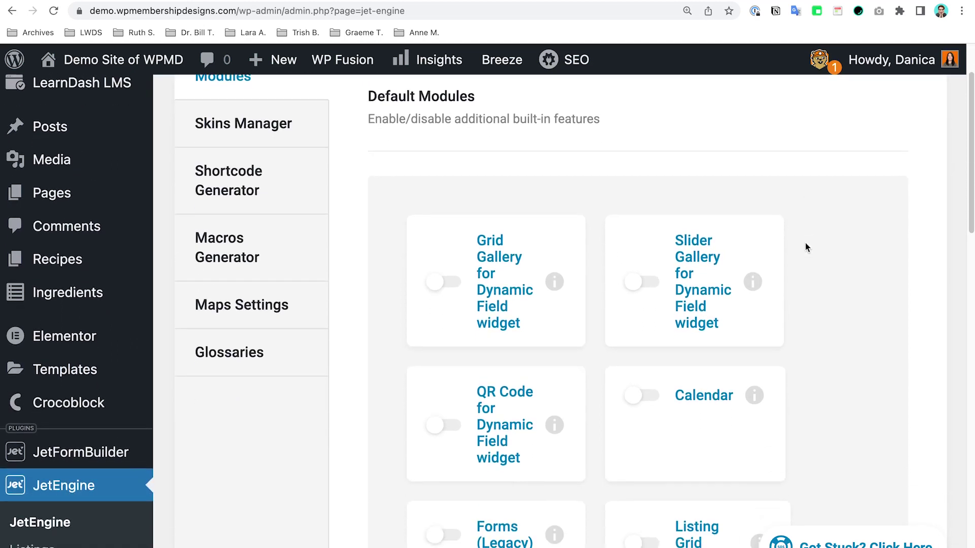
scroll(805, 247, down, 5)
scroll(824, 259, down, 6)
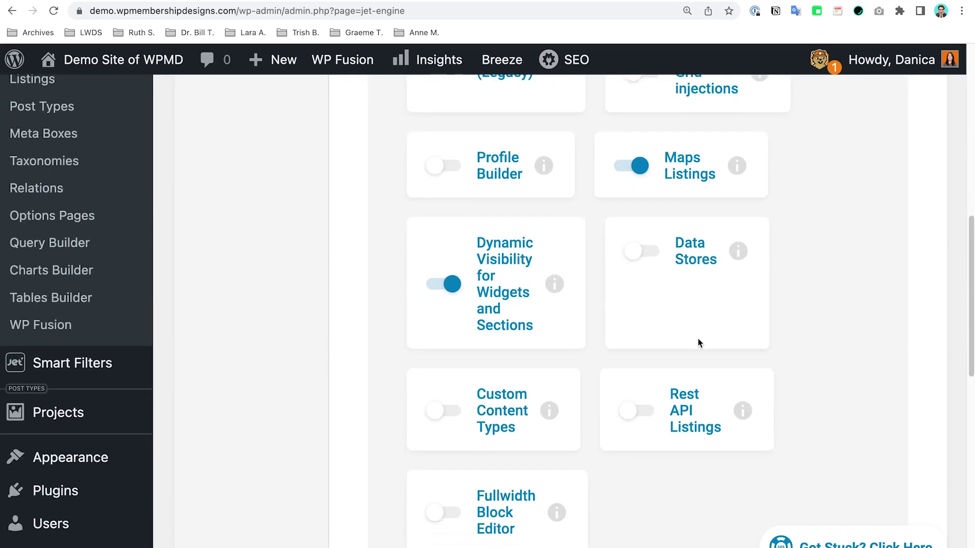
click(449, 415)
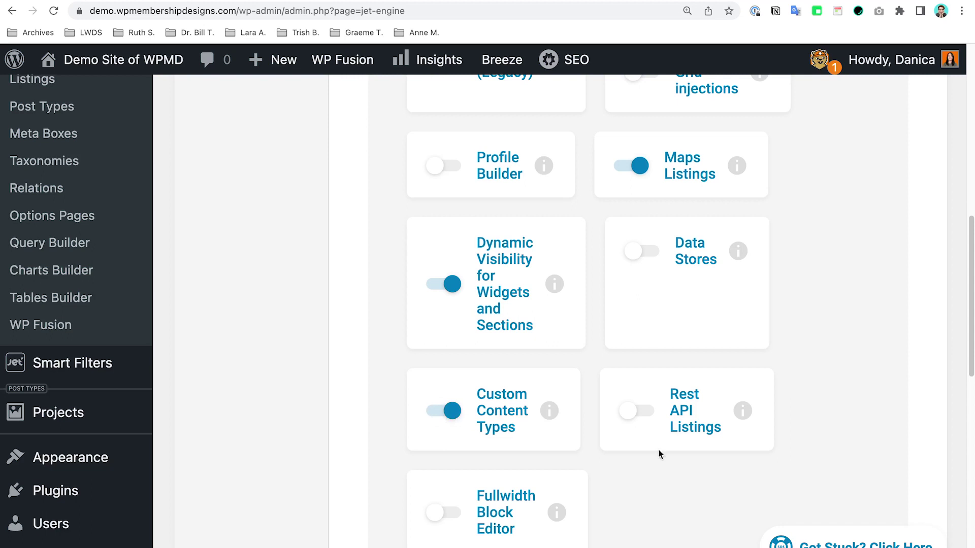
key(super+minus)
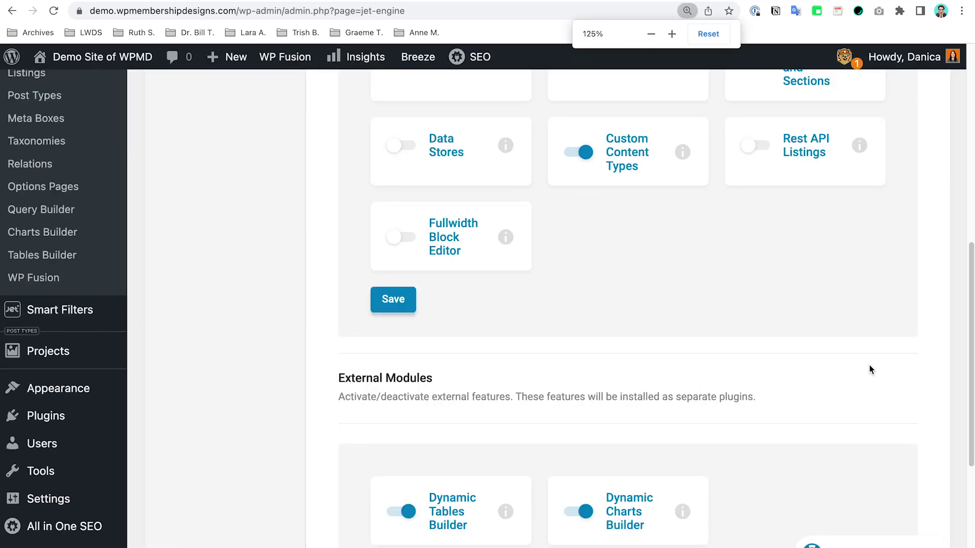
scroll(703, 309, up, 3)
scroll(701, 309, up, 2)
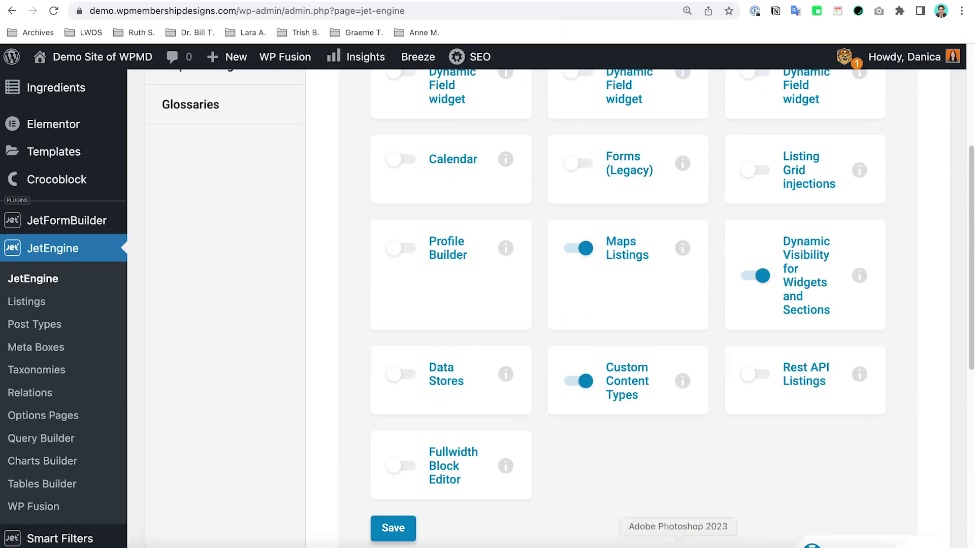
key(super+minus)
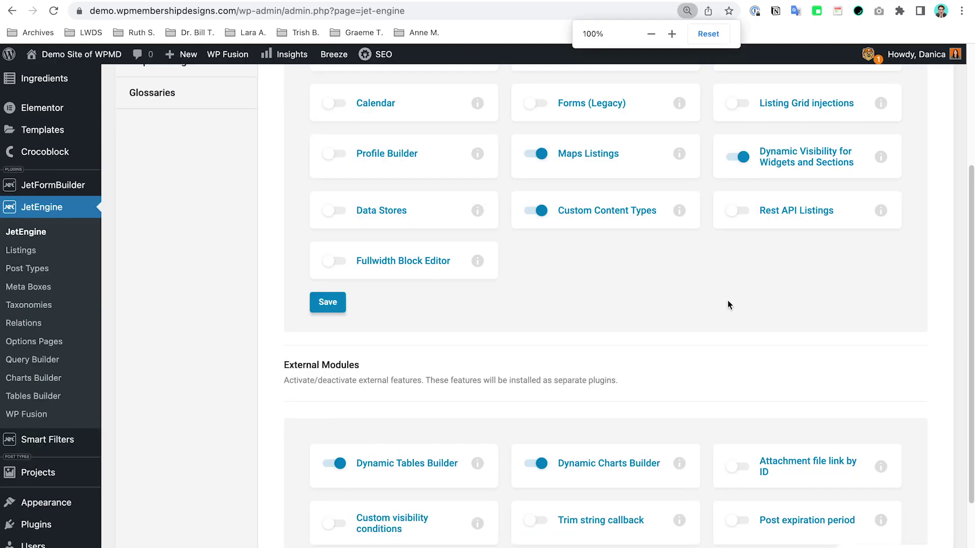
scroll(726, 300, up, 3)
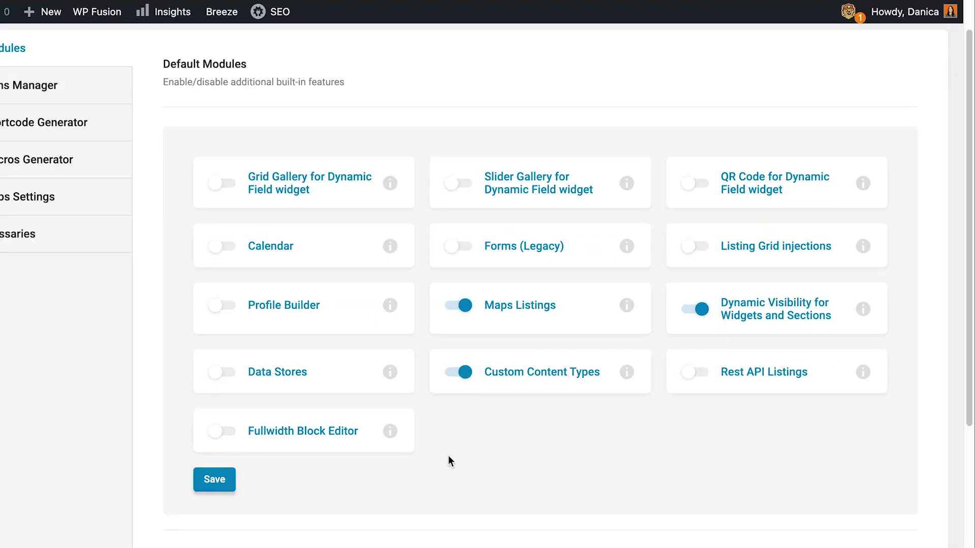
click(217, 480)
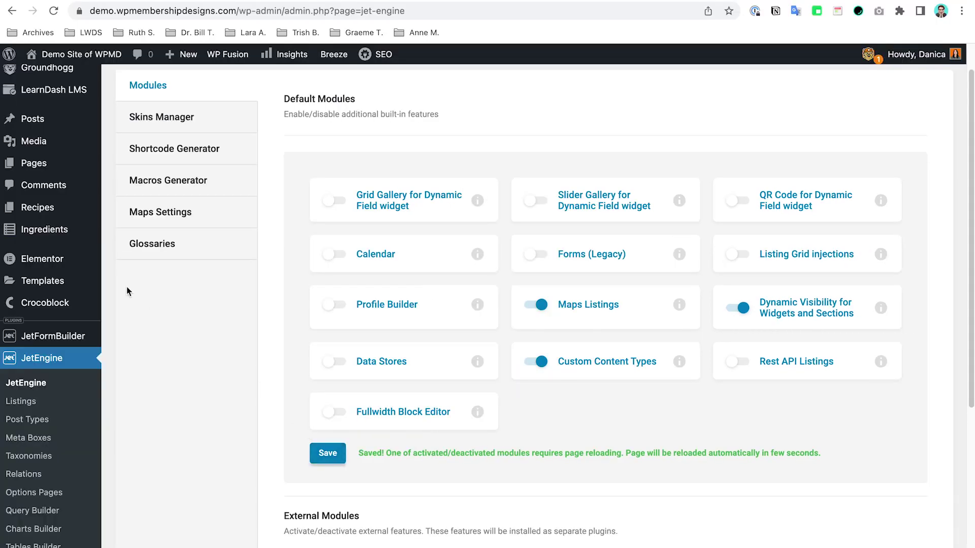
Open JetEngine's Custom Content Types list and start adding a new content type.
scroll(126, 287, down, 4)
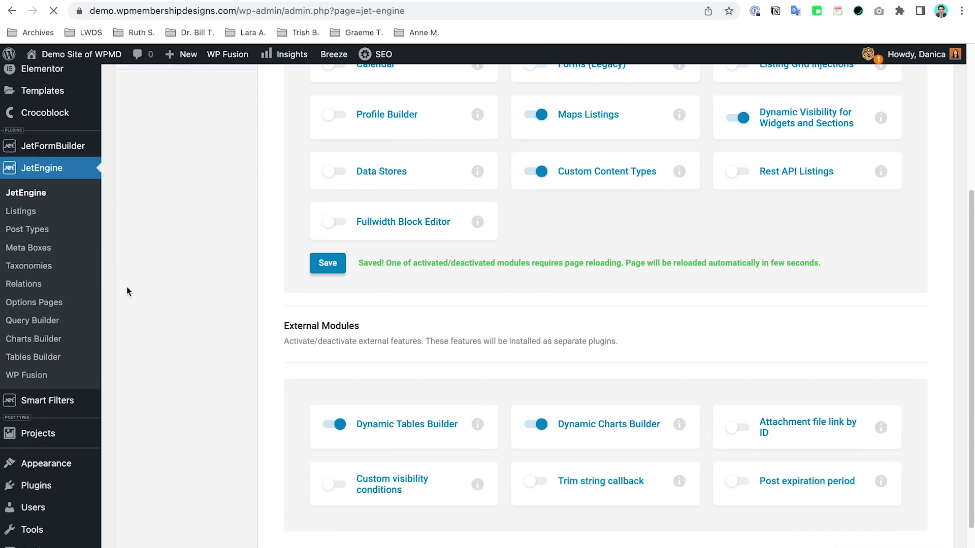
key(super+equal)
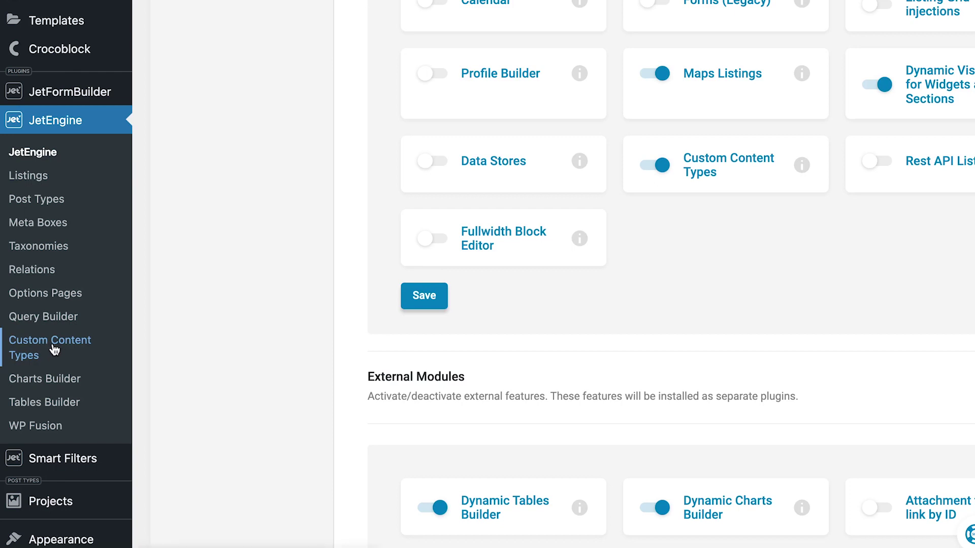
click(55, 350)
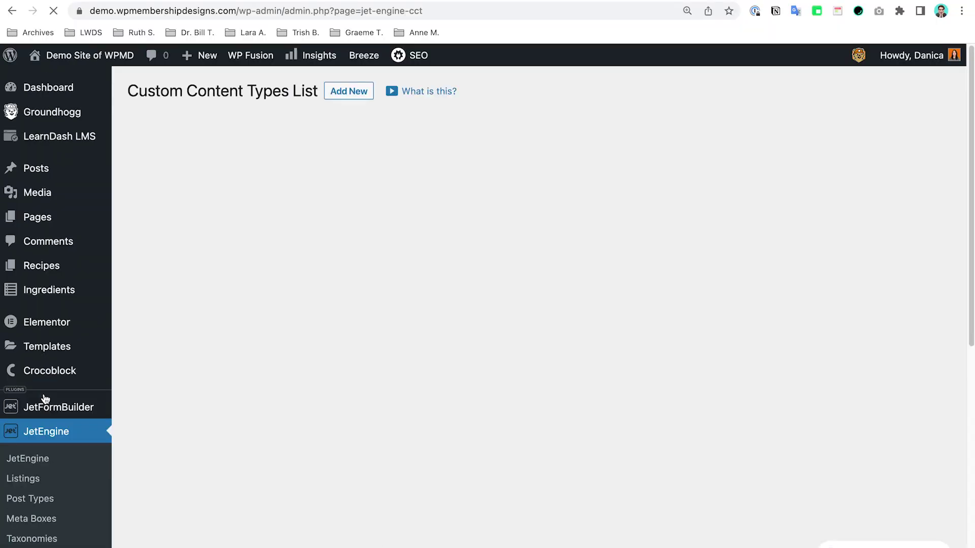
click(342, 99)
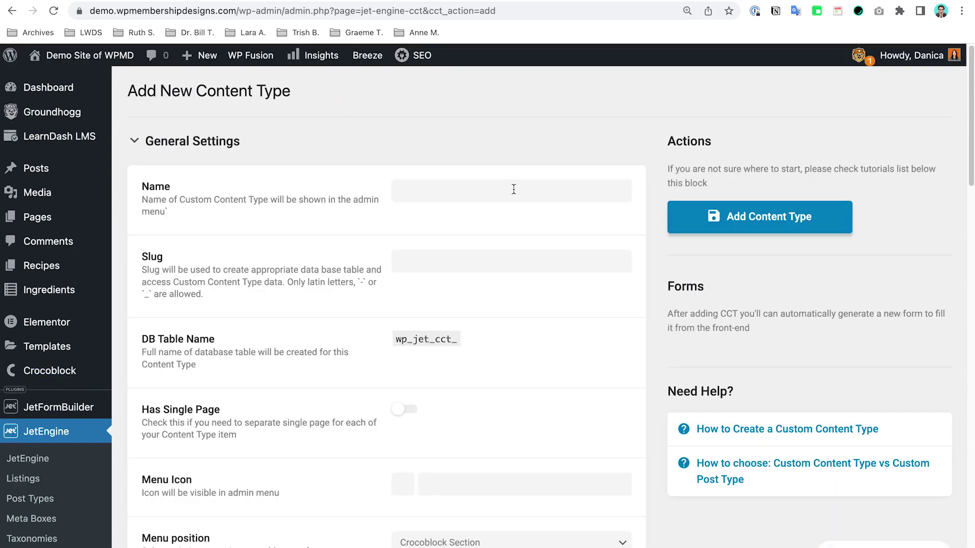
Name the new content type Survey Logs, generate its slug from the name, and highlight the slug.
click(513, 189)
click(409, 191)
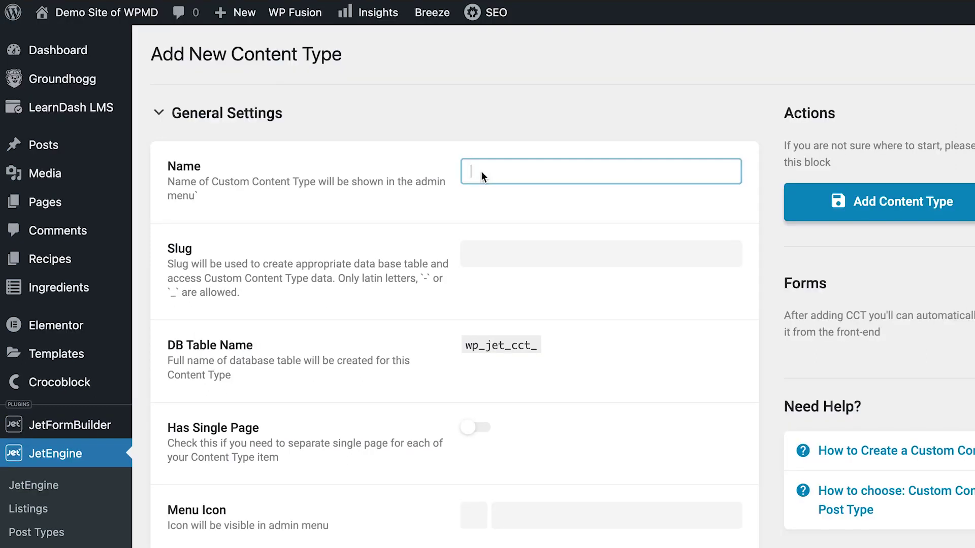
text(Survey Logs)
click(612, 227)
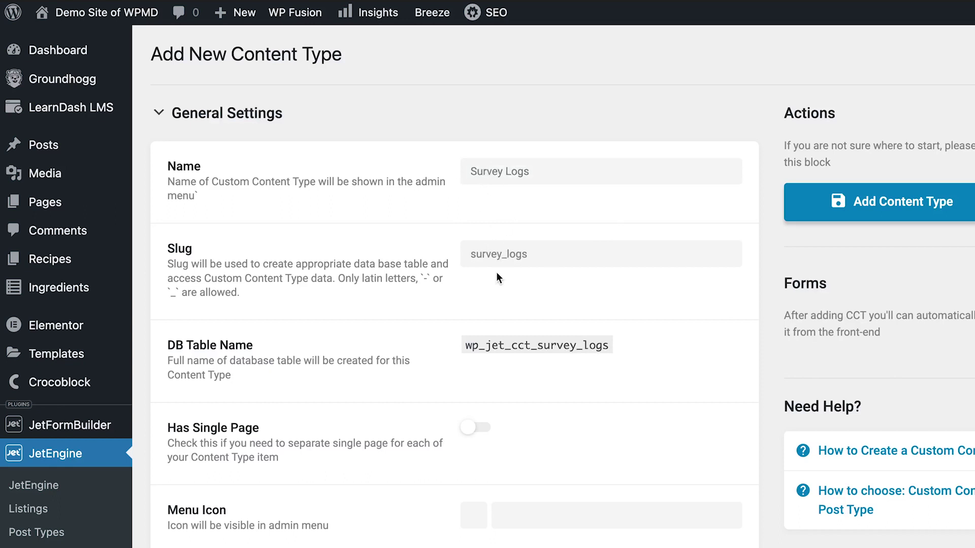
drag(542, 254, 455, 252)
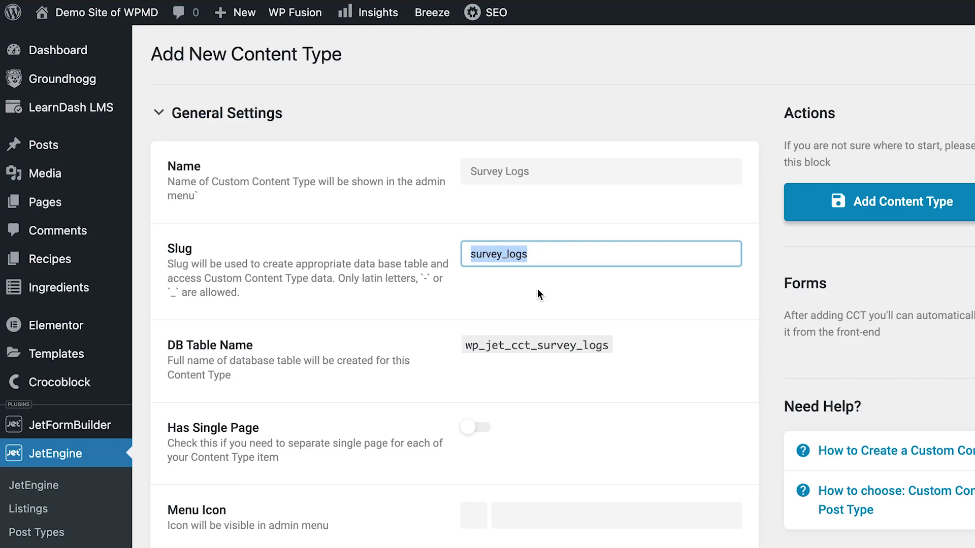
Search the menu icons for file, doc and write, and choose the dashicons-welcome-write-blog icon.
scroll(537, 290, down, 2)
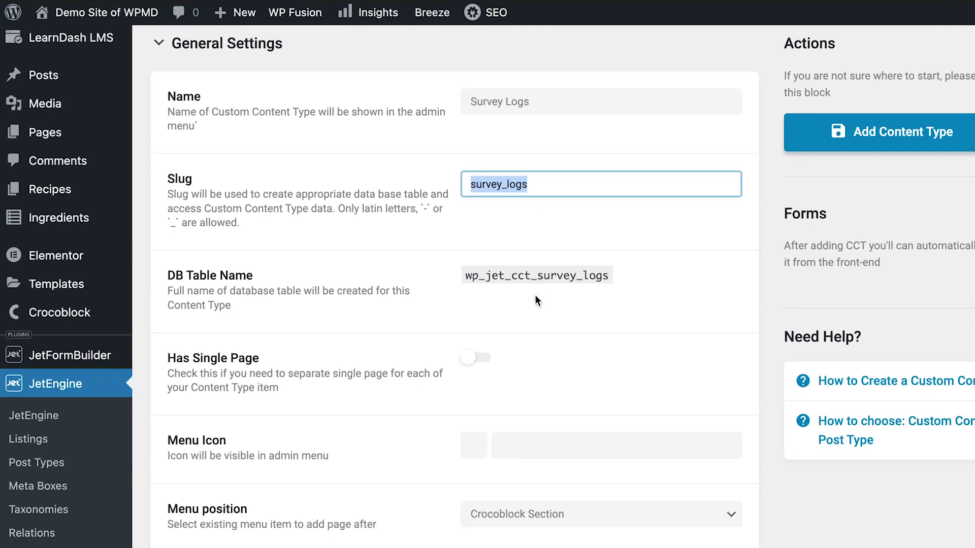
scroll(536, 296, down, 1)
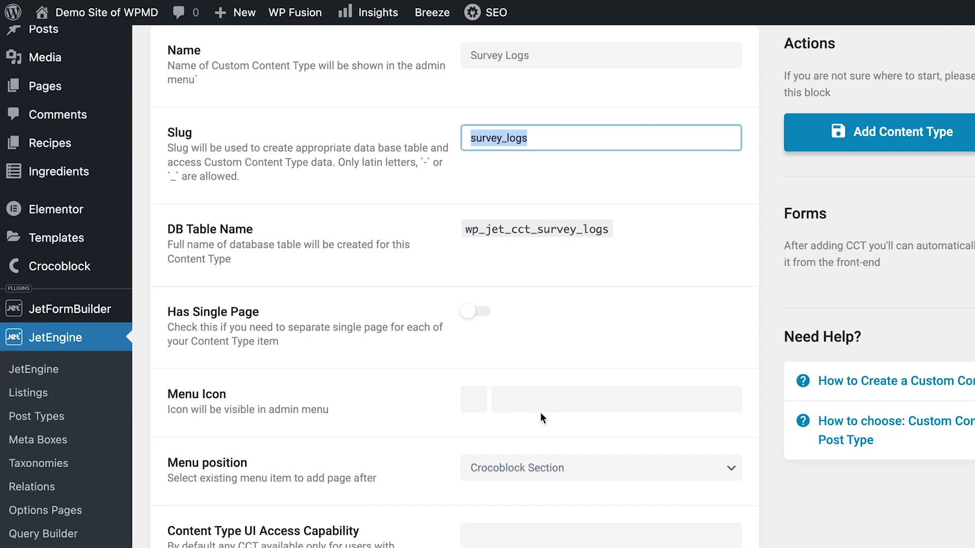
click(553, 404)
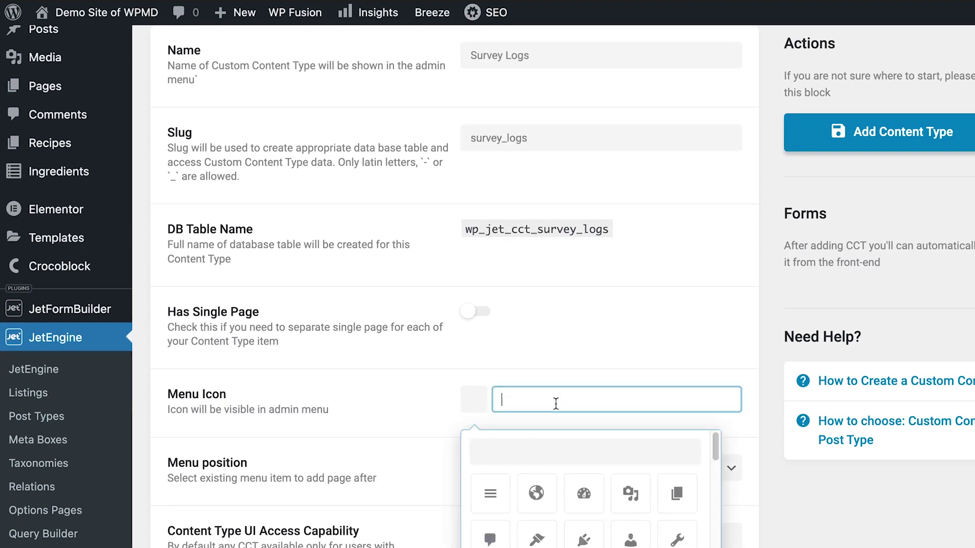
text(file)
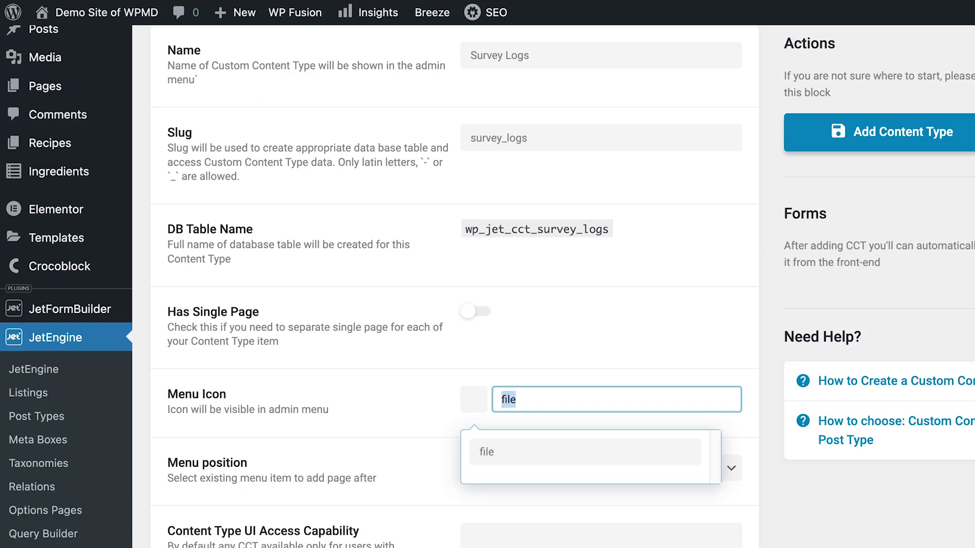
text(doc)
key(ctrl+a)
text(write)
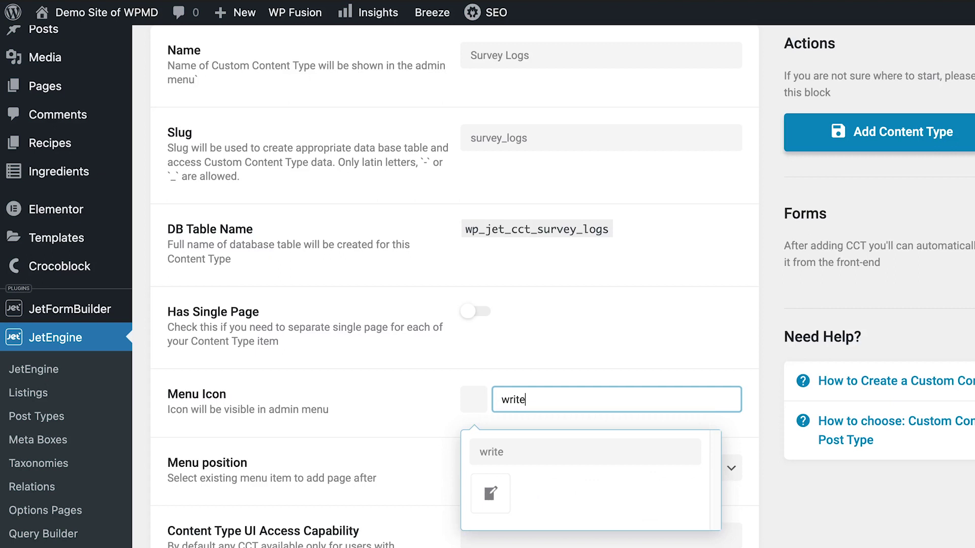
click(490, 493)
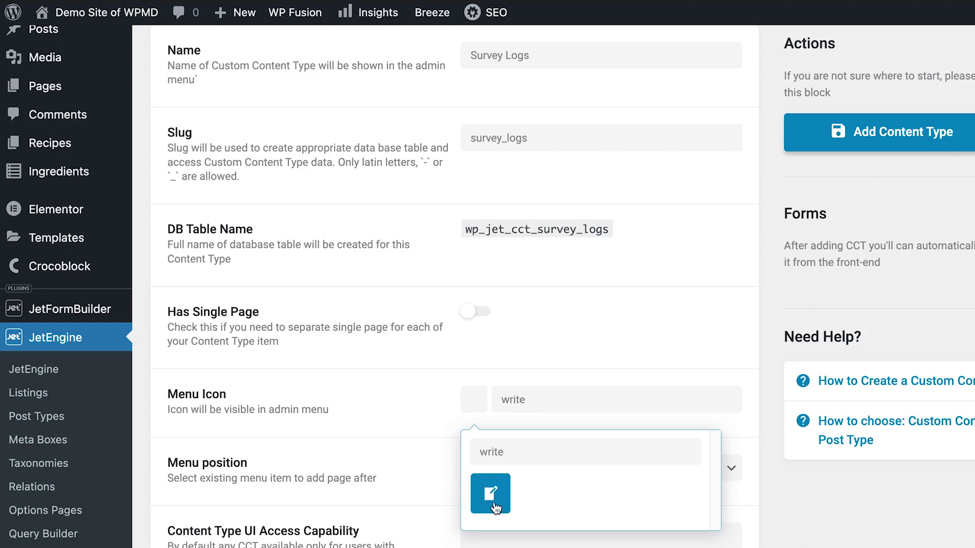
Look through the remaining general settings, the Fields section and the Item ID options under Admin Columns.
scroll(717, 338, down, 3)
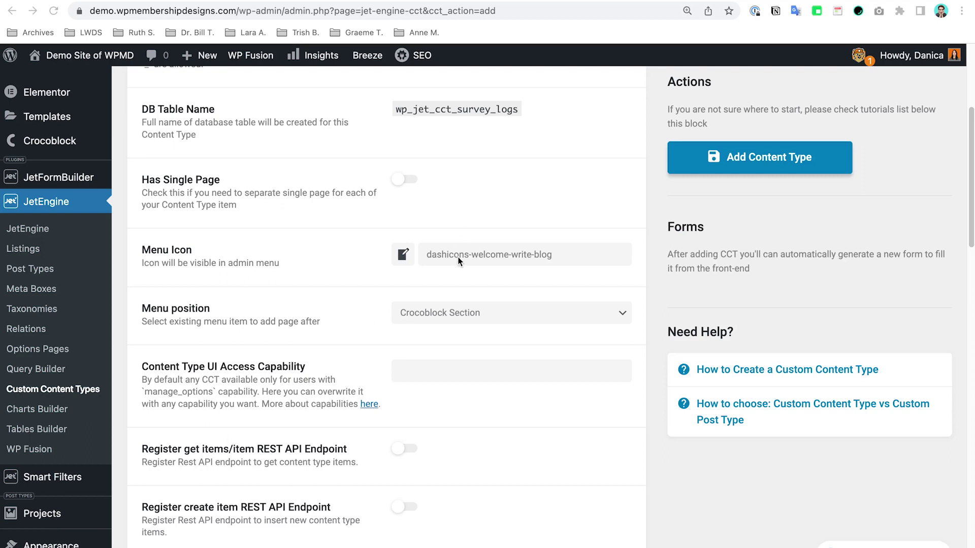
scroll(464, 265, down, 2)
scroll(464, 265, down, 1)
click(467, 244)
click(545, 284)
scroll(527, 278, down, 10)
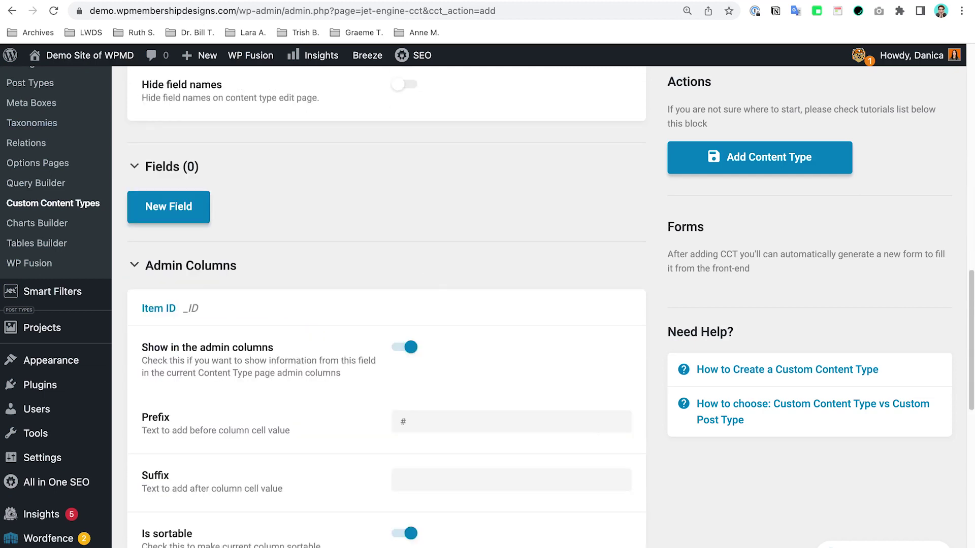
scroll(318, 359, down, 4)
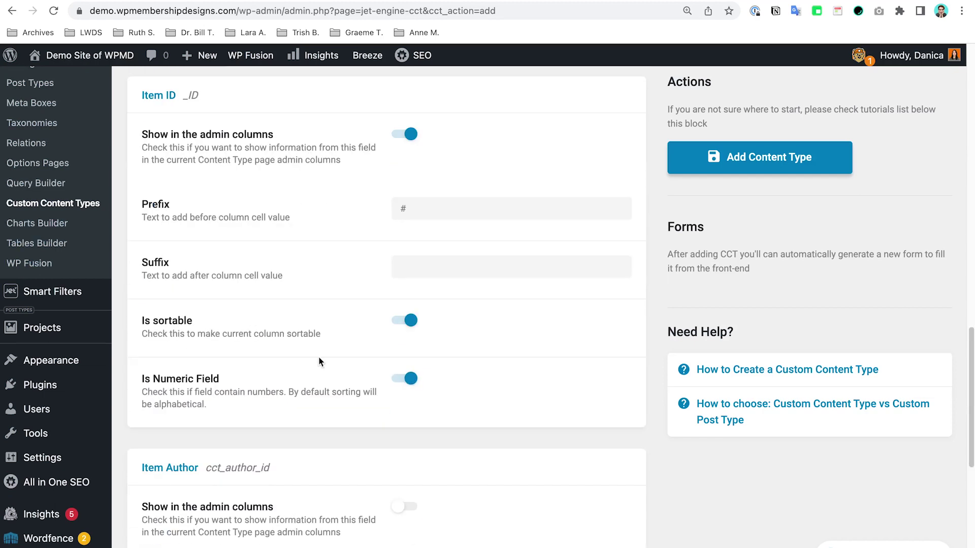
scroll(331, 255, up, 2)
scroll(320, 243, down, 1)
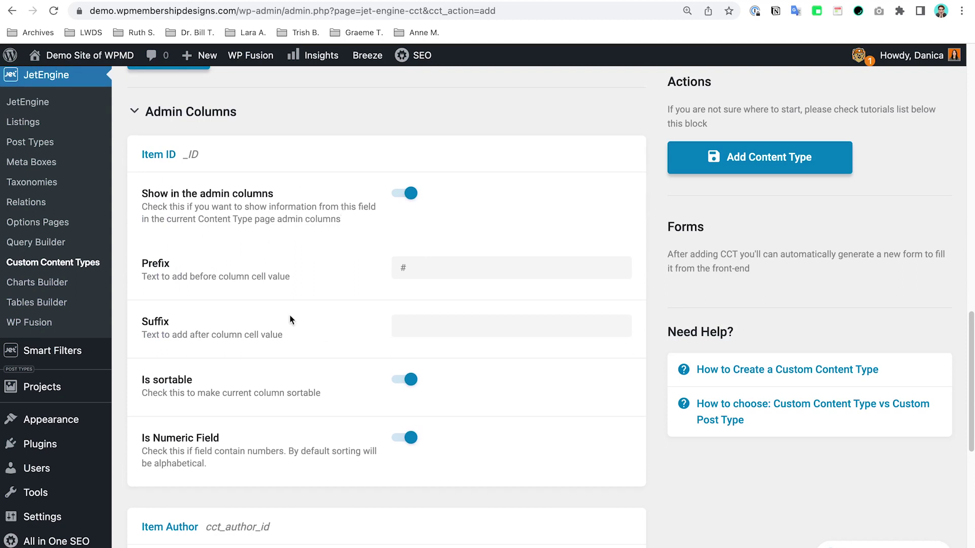
Show the Item Author and Created Date fields in the content type's admin columns.
scroll(252, 449, down, 3)
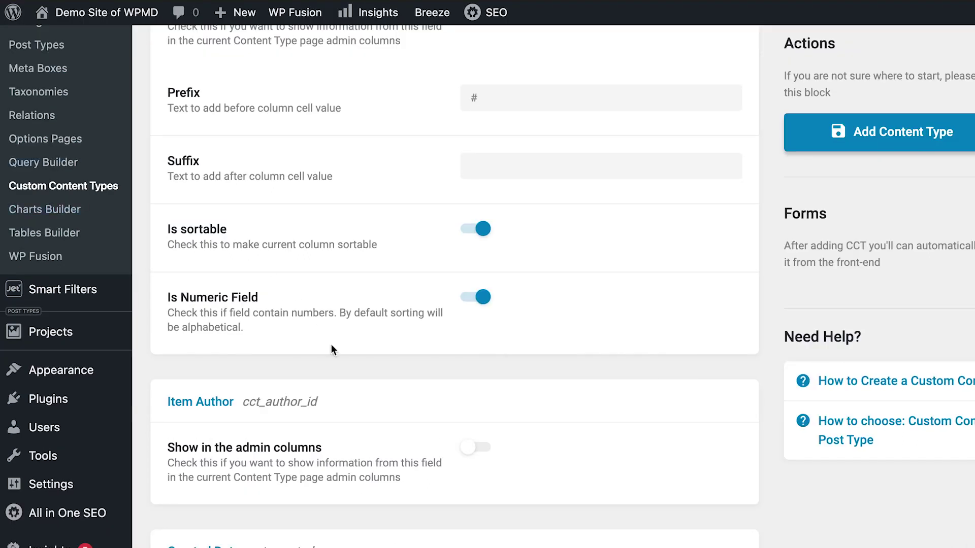
click(472, 446)
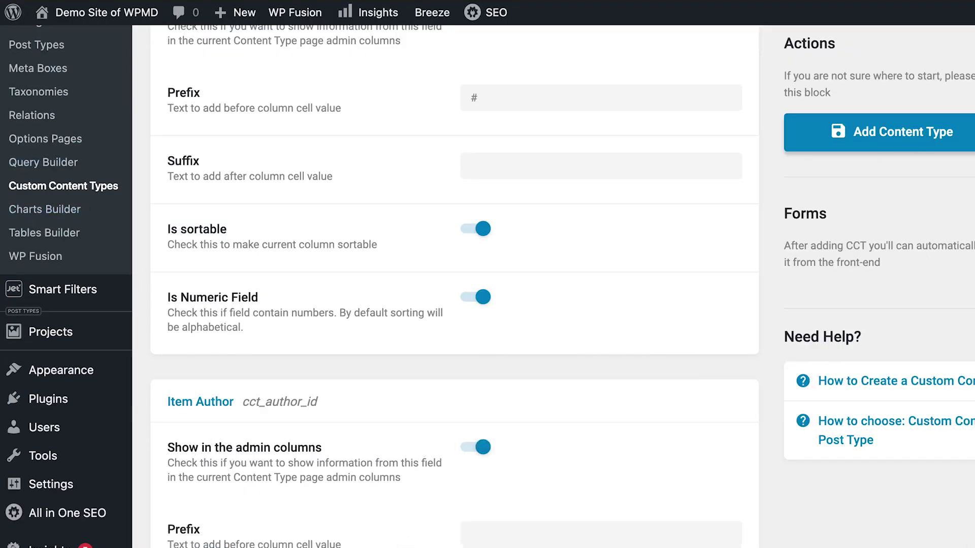
scroll(468, 412, down, 5)
click(472, 377)
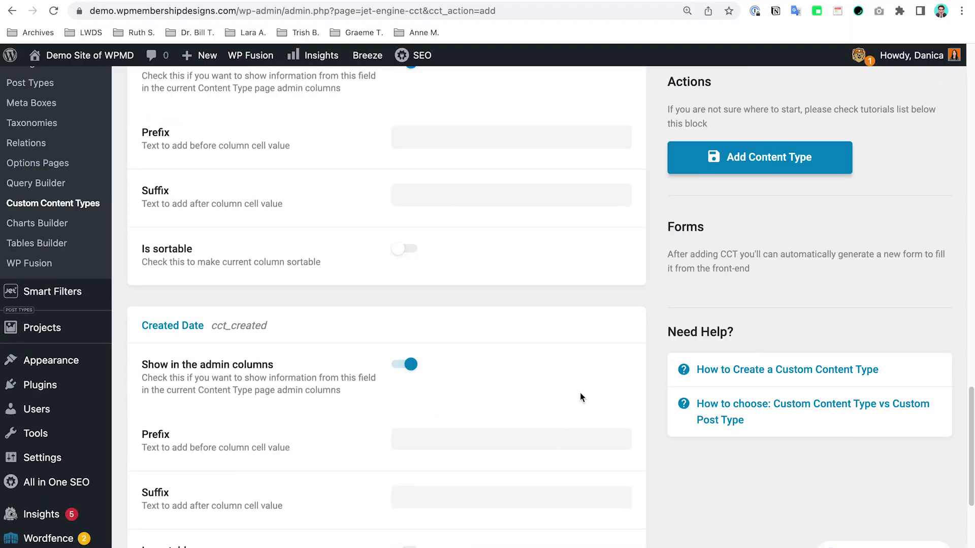
Add the new content type to the site and check its Survey Logs entry in the admin menu.
scroll(581, 394, down, 6)
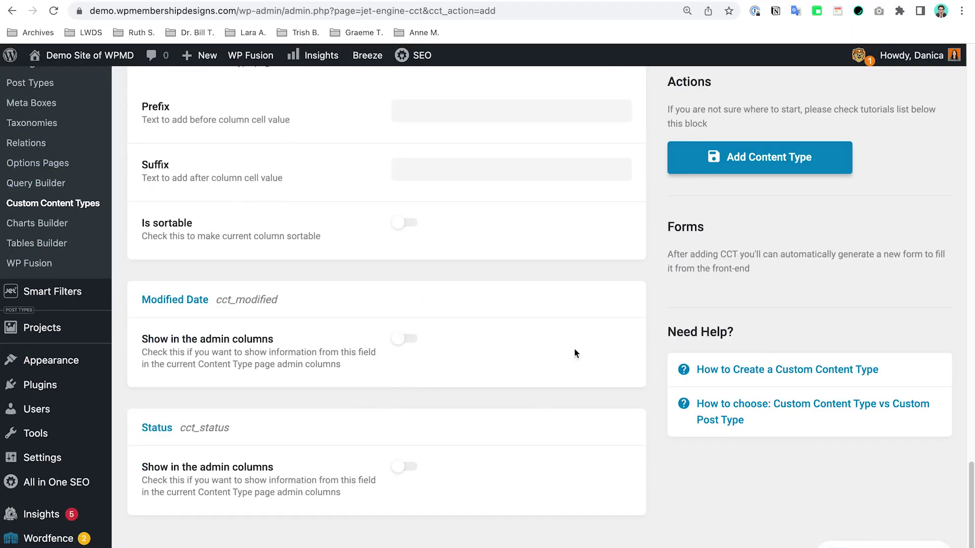
click(787, 170)
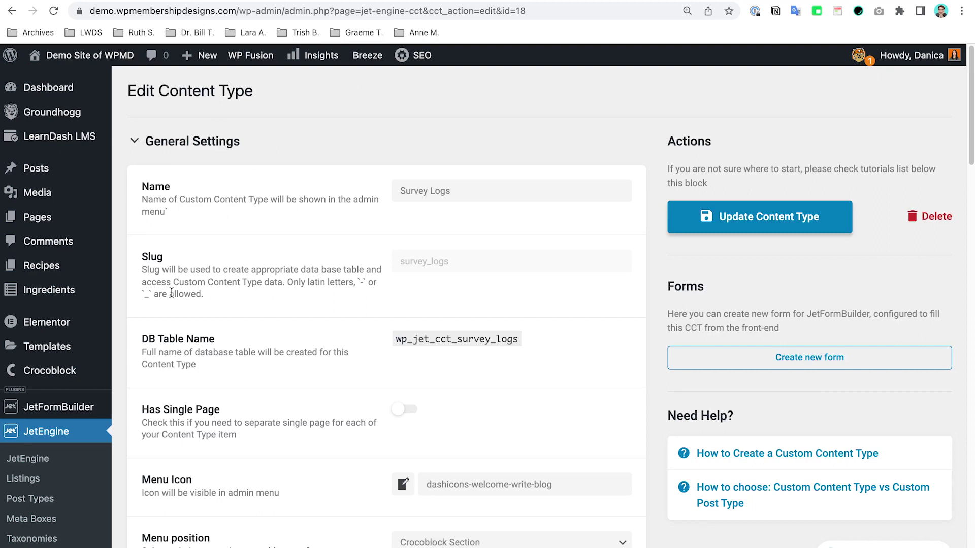
scroll(173, 297, down, 4)
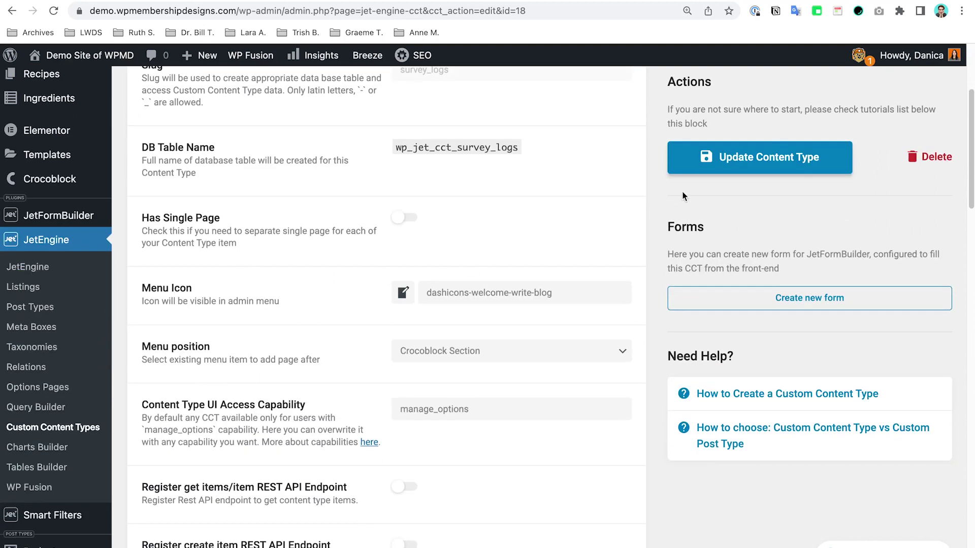
scroll(431, 248, down, 5)
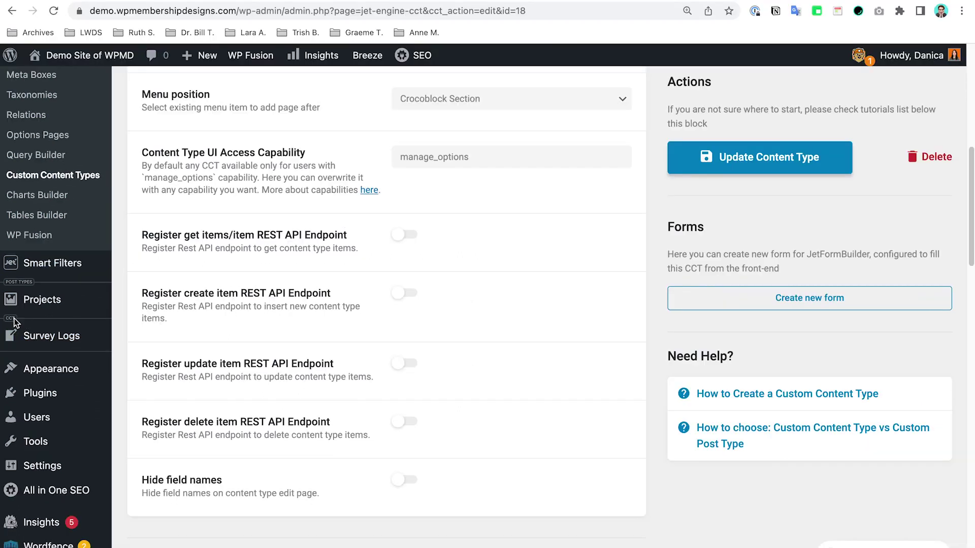
key(ctrl+plus)
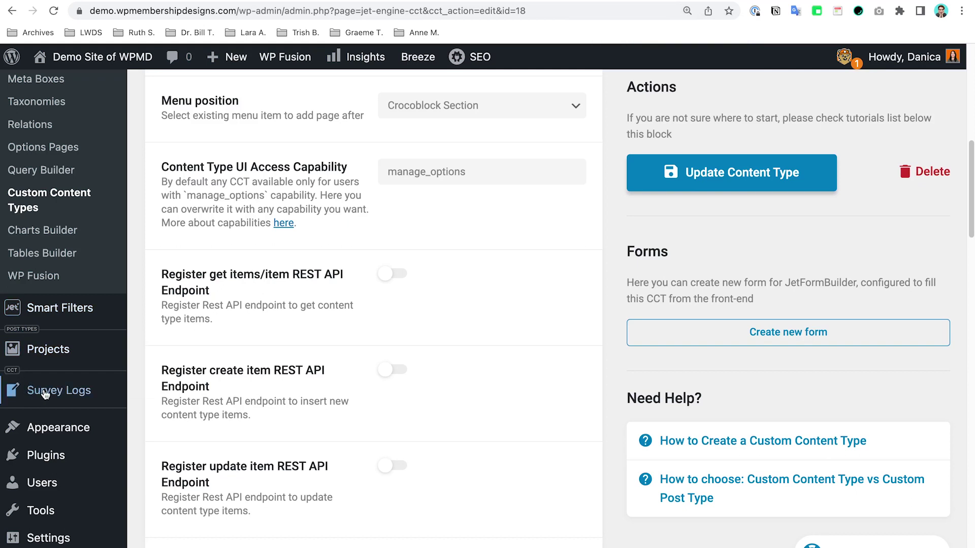
key(ctrl+0)
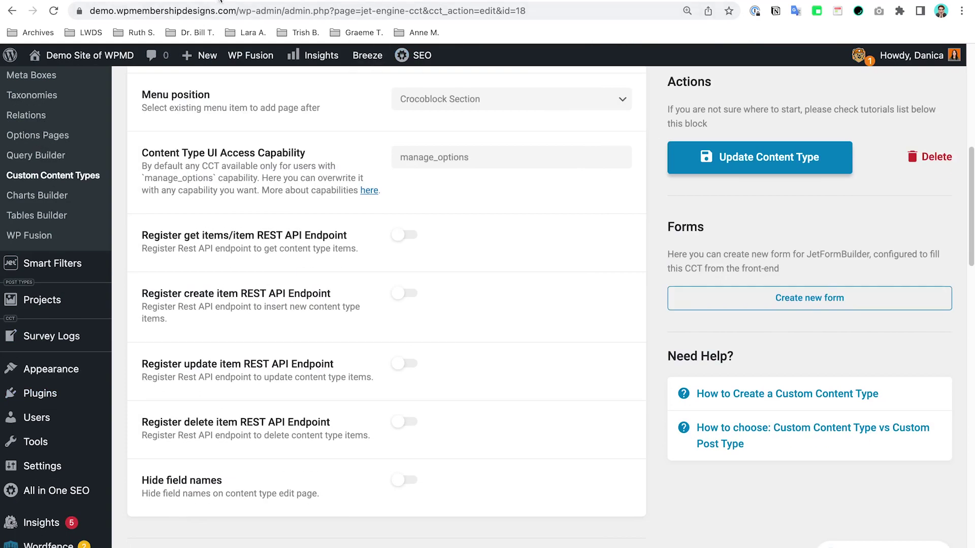
Switch to the survey form editor and examine the question field names and the category and overall average calculations.
click(221, 1)
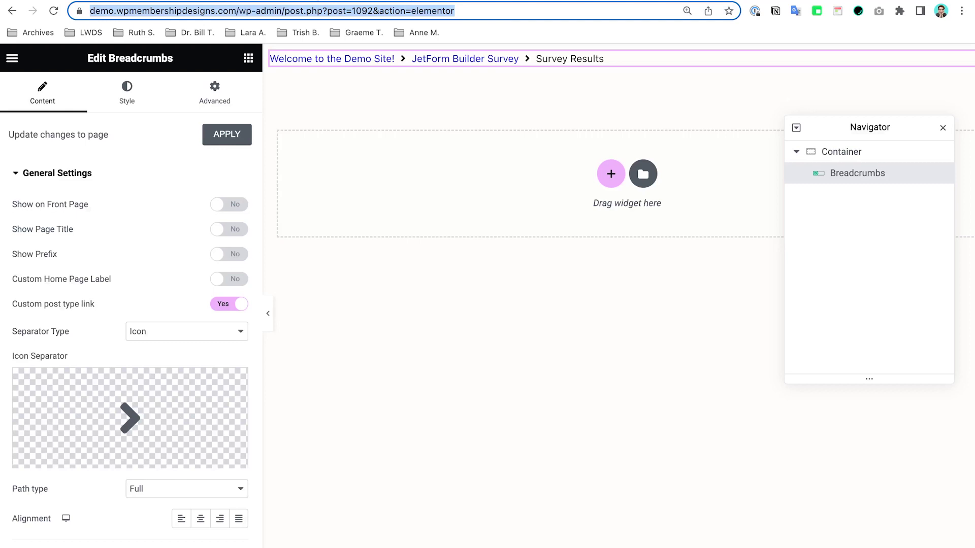
key(ctrl+Tab)
key(ctrl+Tab)
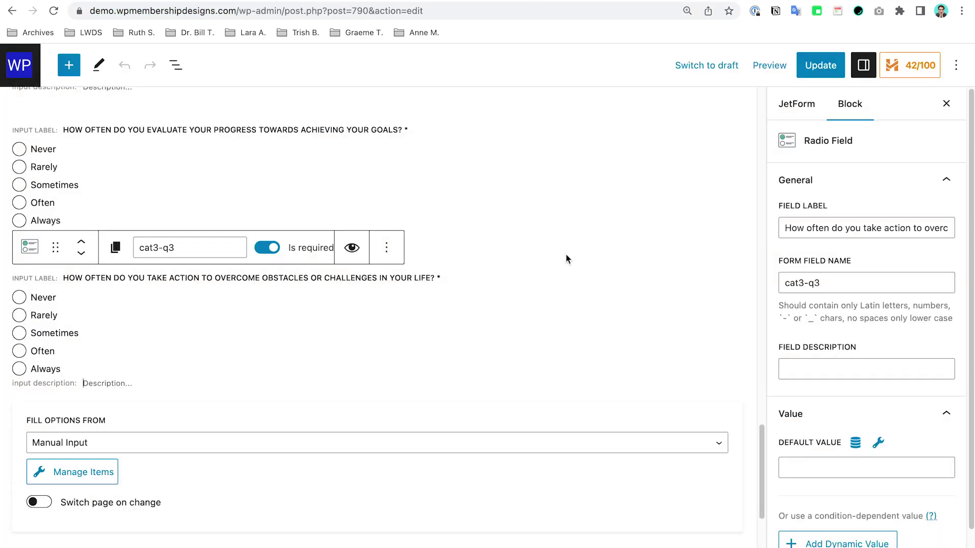
scroll(566, 254, up, 10)
scroll(541, 254, up, 20)
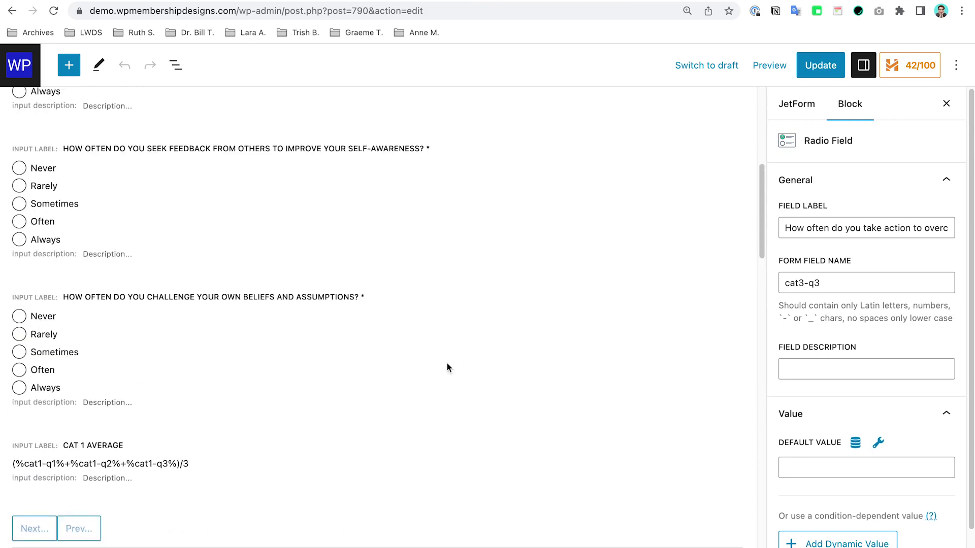
click(413, 403)
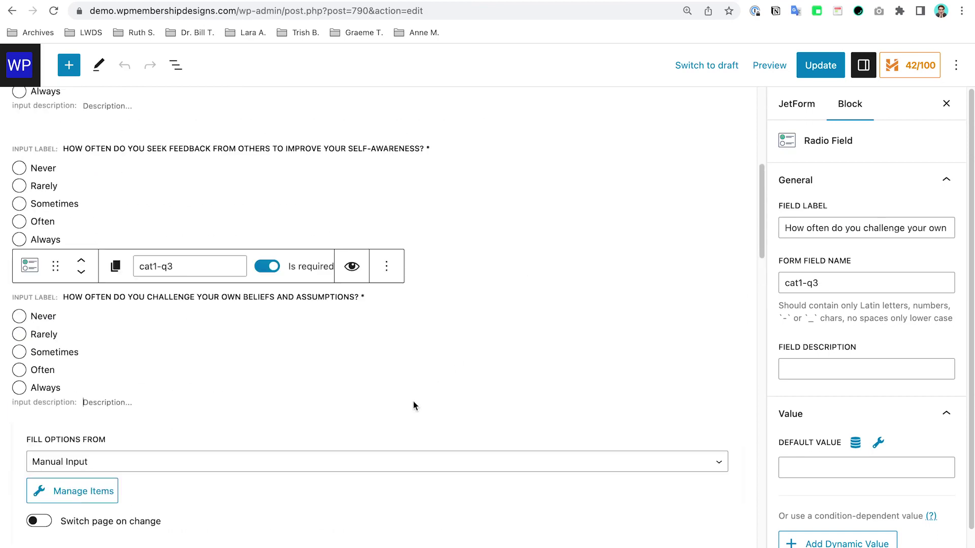
click(592, 239)
scroll(576, 276, down, 8)
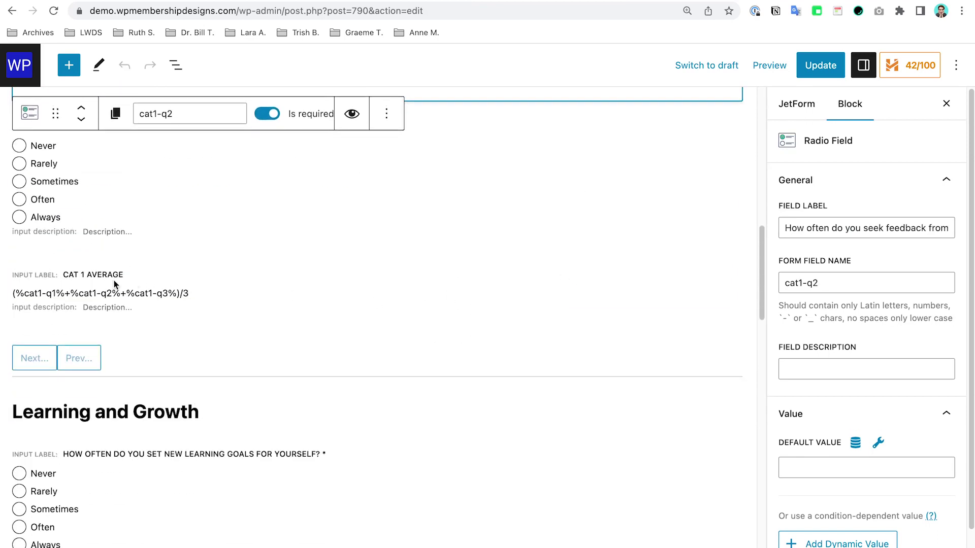
scroll(257, 288, down, 12)
scroll(128, 390, down, 10)
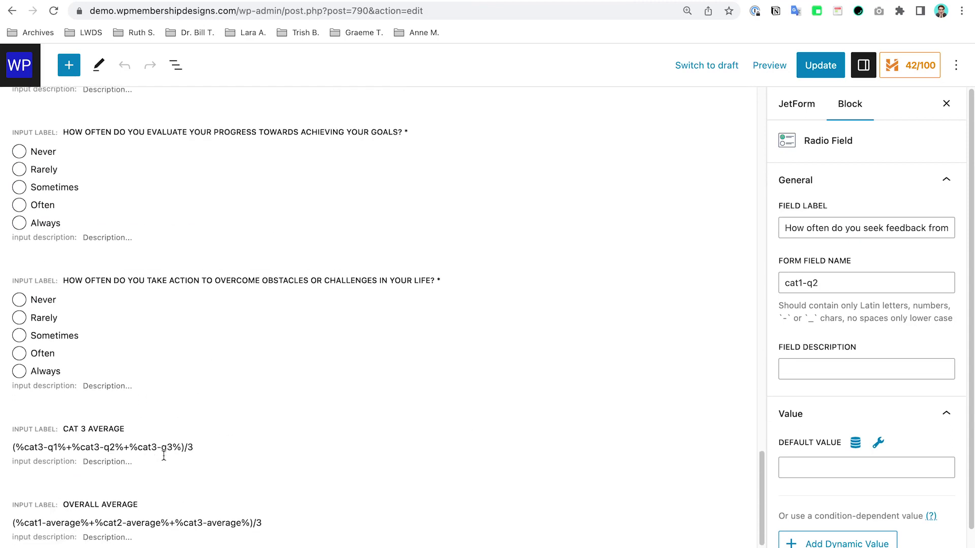
scroll(163, 456, down, 3)
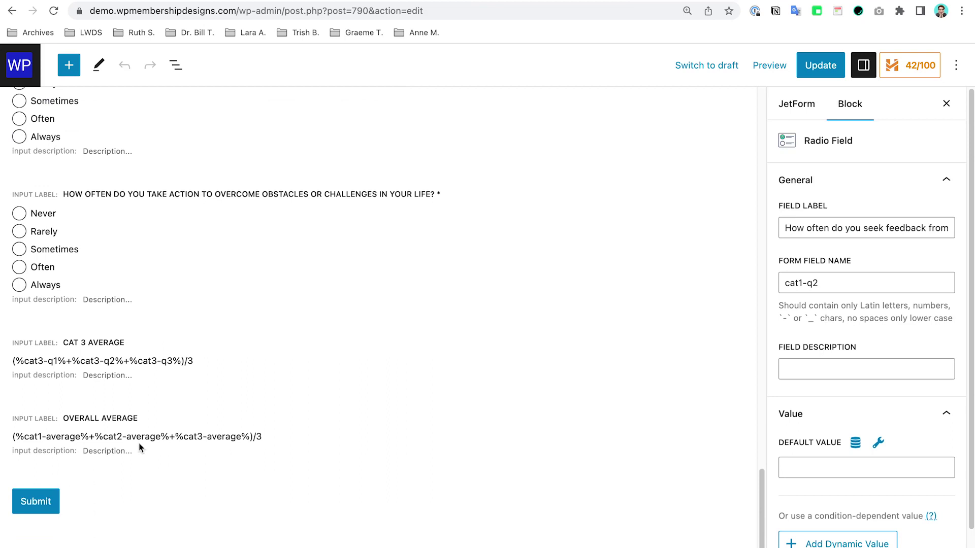
Return to the Survey Logs content type and add a field labelled Average 1, generating its ID from the label.
click(80, 1)
scroll(384, 271, down, 6)
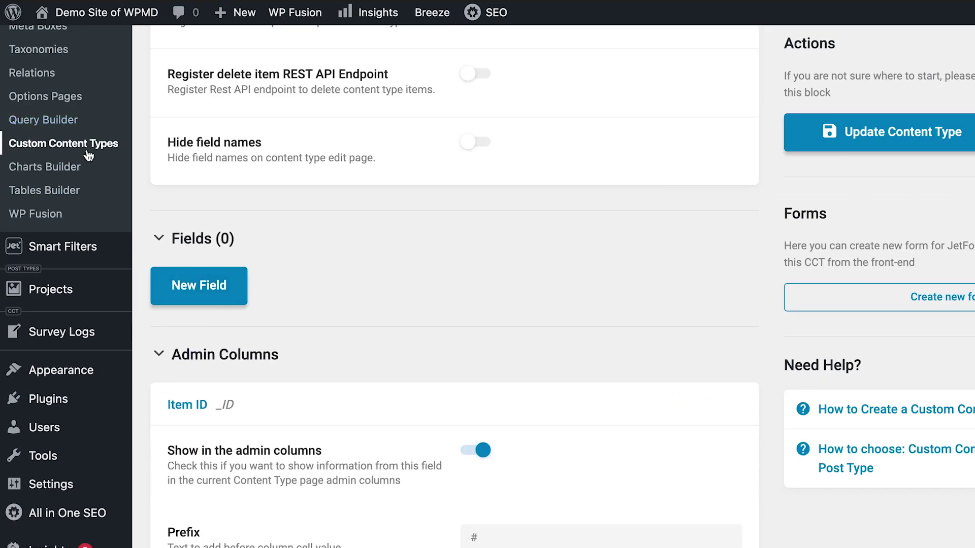
click(204, 298)
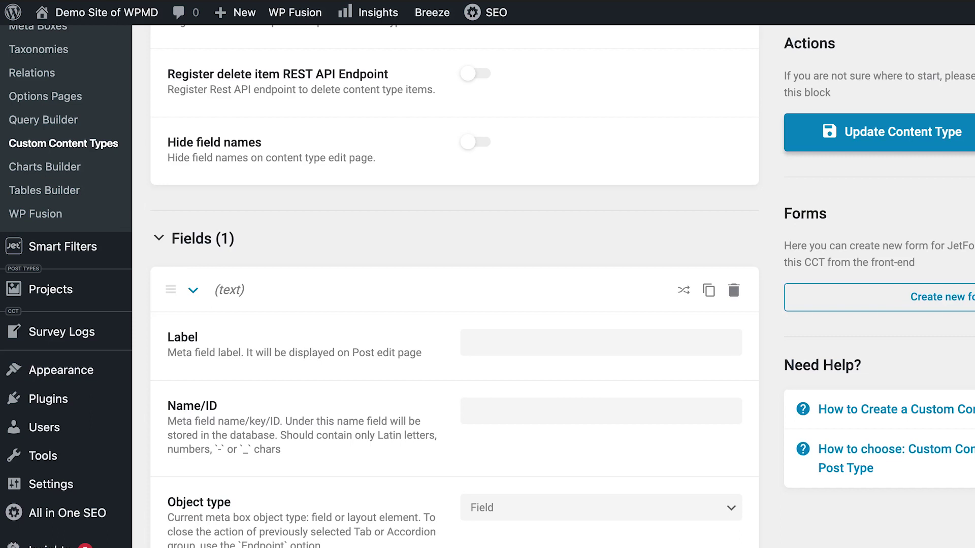
click(478, 342)
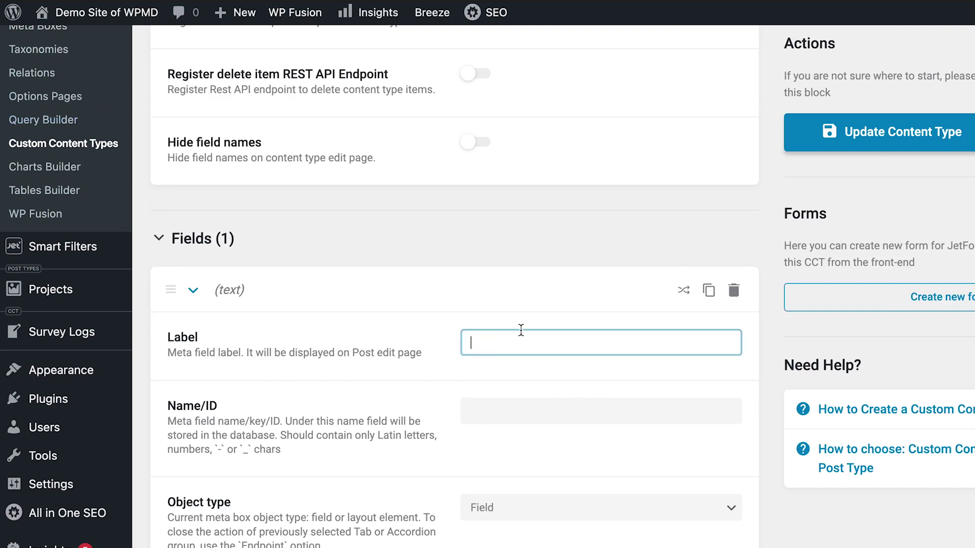
text(Averag e 1)
click(481, 343)
text(era)
click(508, 342)
text(e1)
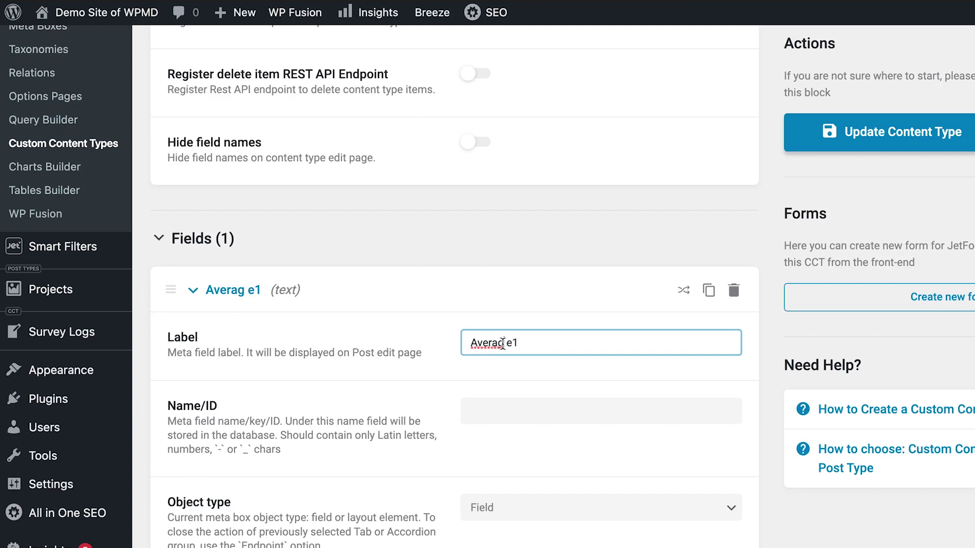
key(Left)
key(BackSpace)
key(Right)
key(ctrl+a)
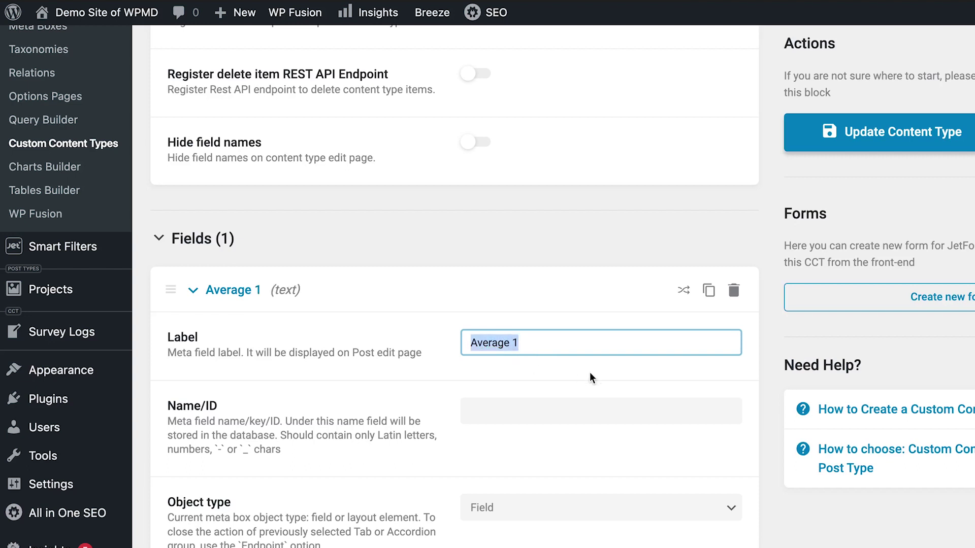
click(478, 441)
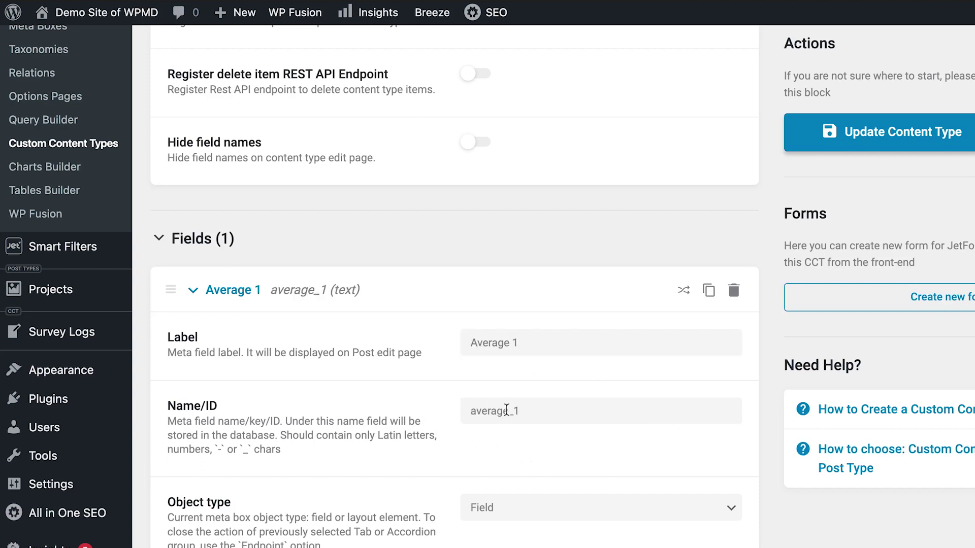
Set the Average 1 field's type to Number.
scroll(440, 293, down, 4)
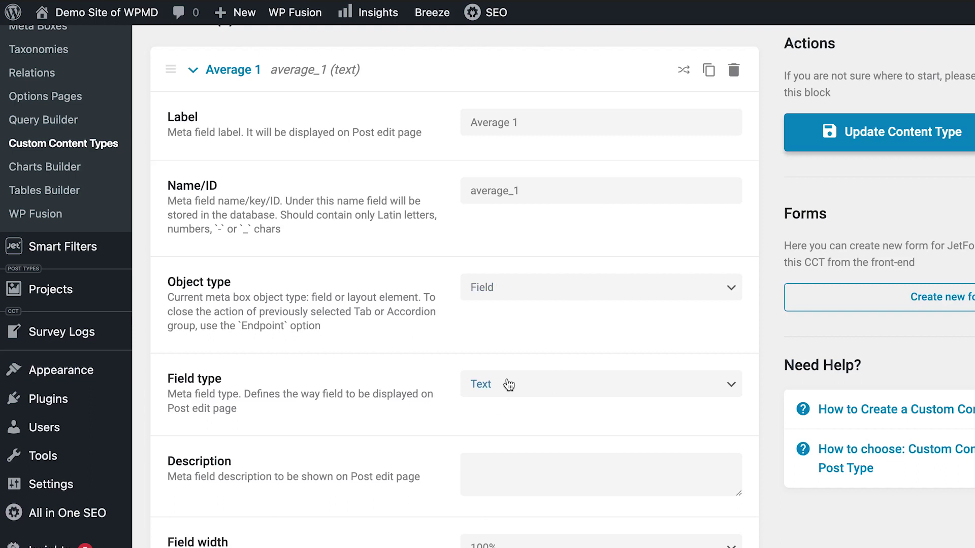
scroll(467, 222, down, 1)
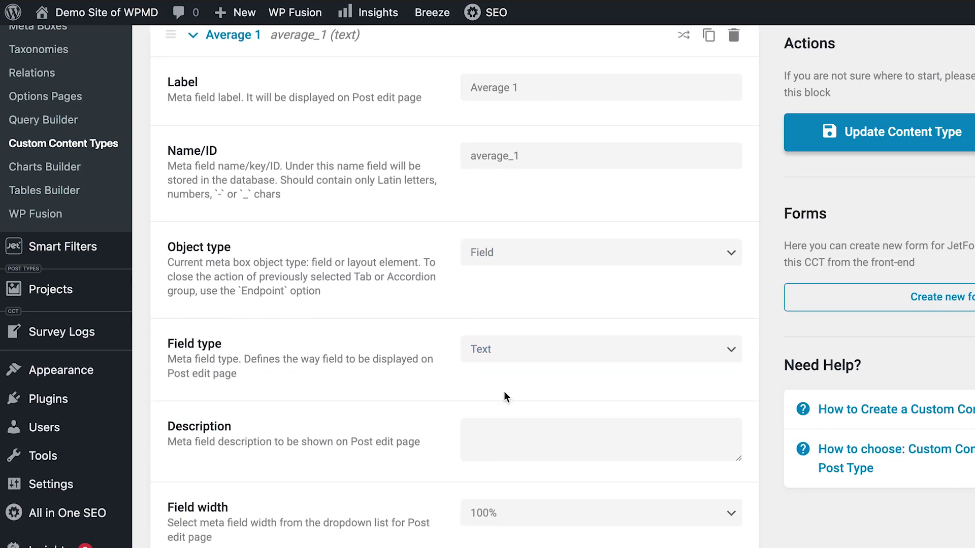
click(552, 350)
scroll(587, 422, down, 3)
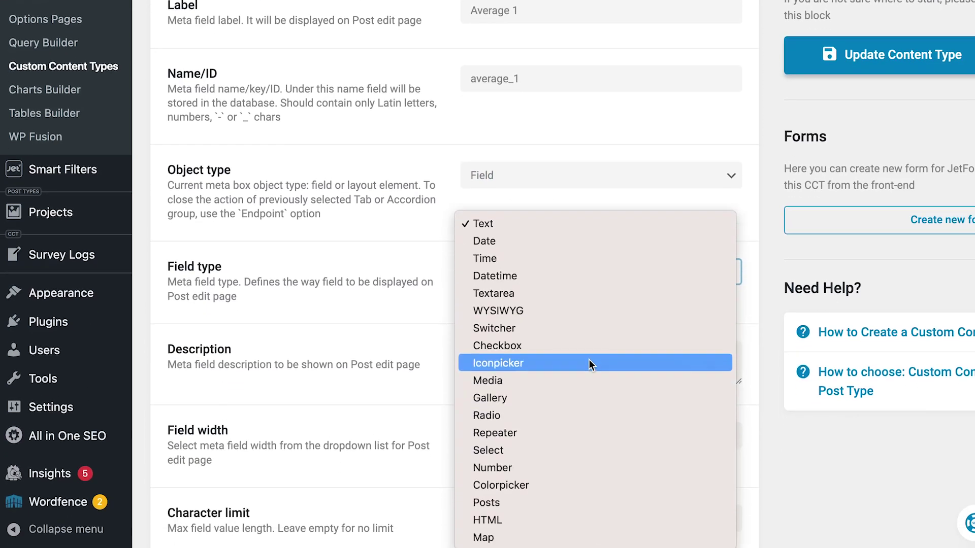
click(572, 470)
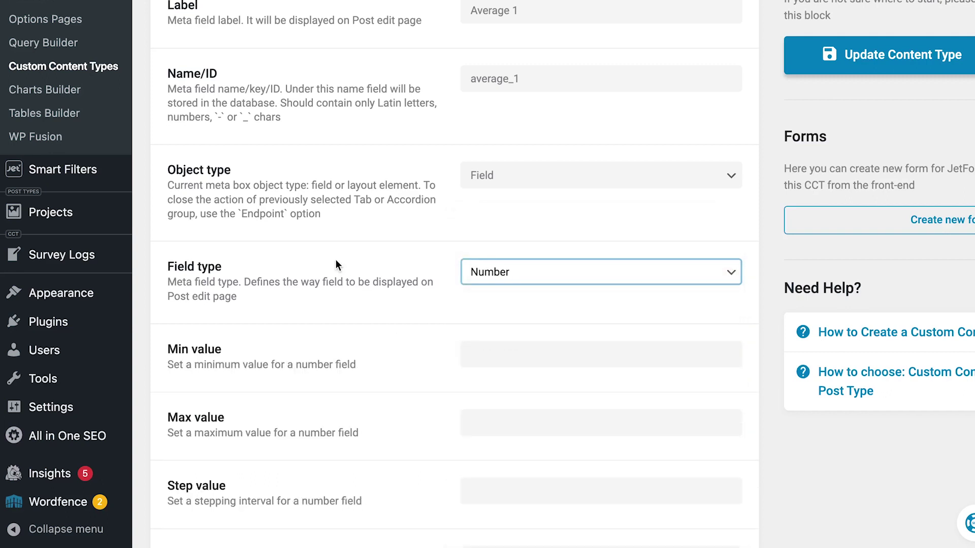
Add a second field labelled Average 2, generate its ID from the label, and set its type to Number.
scroll(401, 138, up, 3)
scroll(369, 140, down, 10)
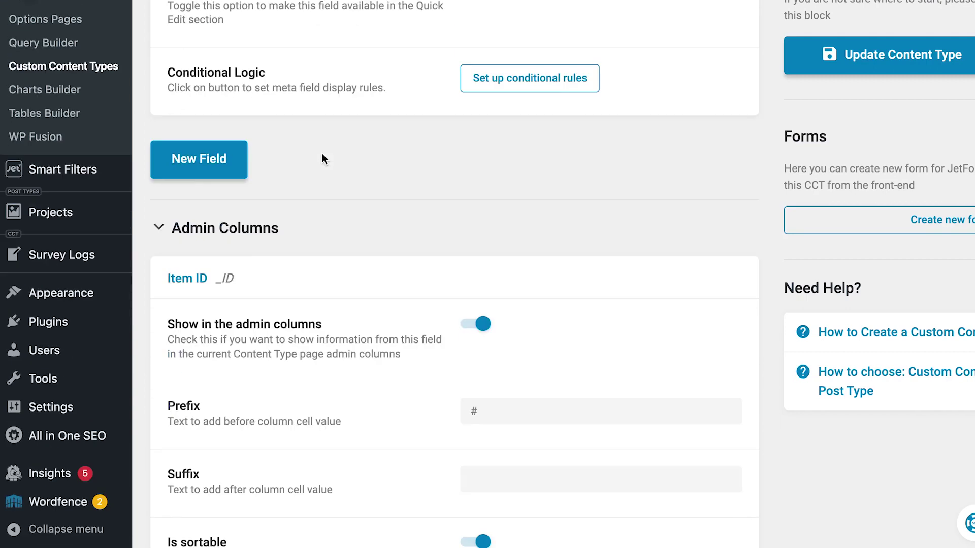
click(217, 170)
click(506, 220)
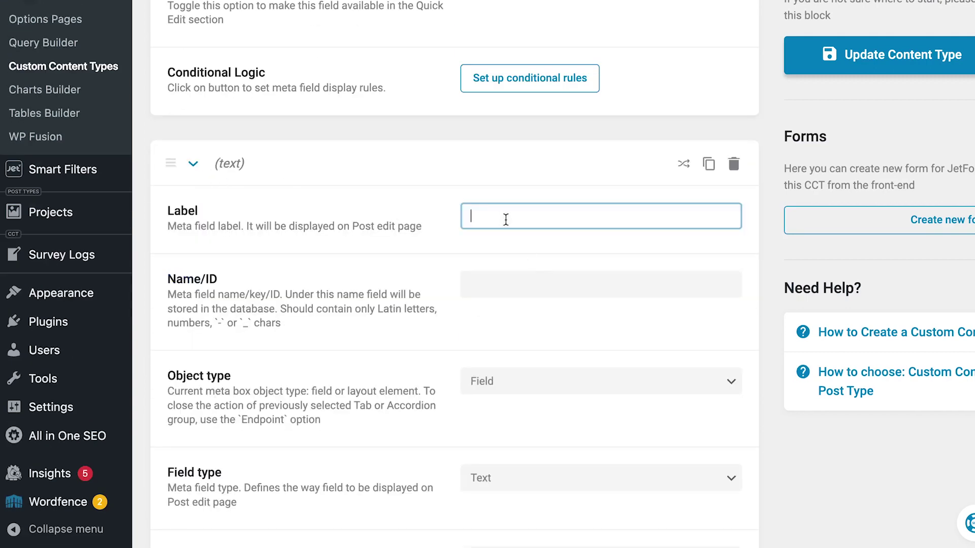
text(Average 1)
key(BackSpace)
text(2)
click(421, 257)
scroll(420, 257, down, 3)
click(544, 319)
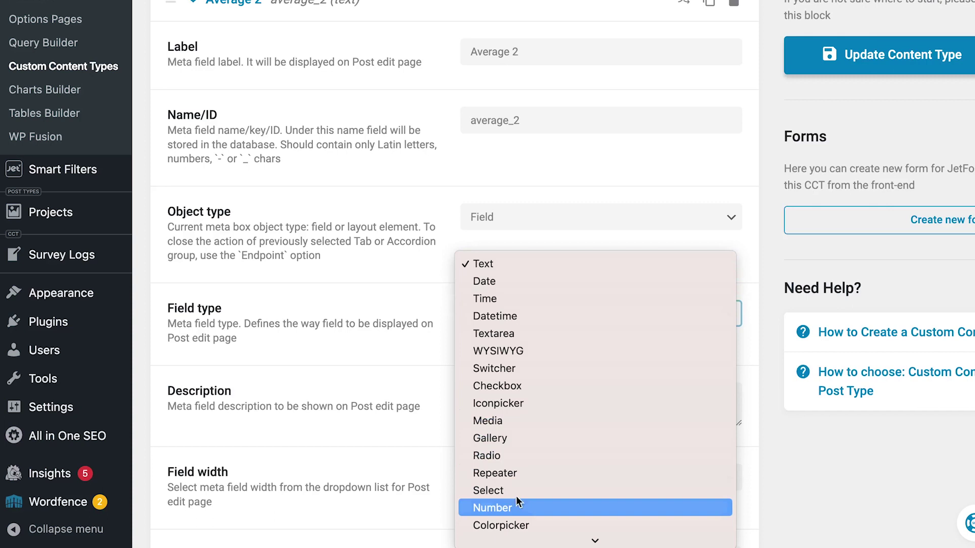
click(515, 505)
Add a third field labelled Average 3, generate its ID from the label, and set its type to Number.
scroll(357, 349, down, 10)
scroll(293, 384, down, 6)
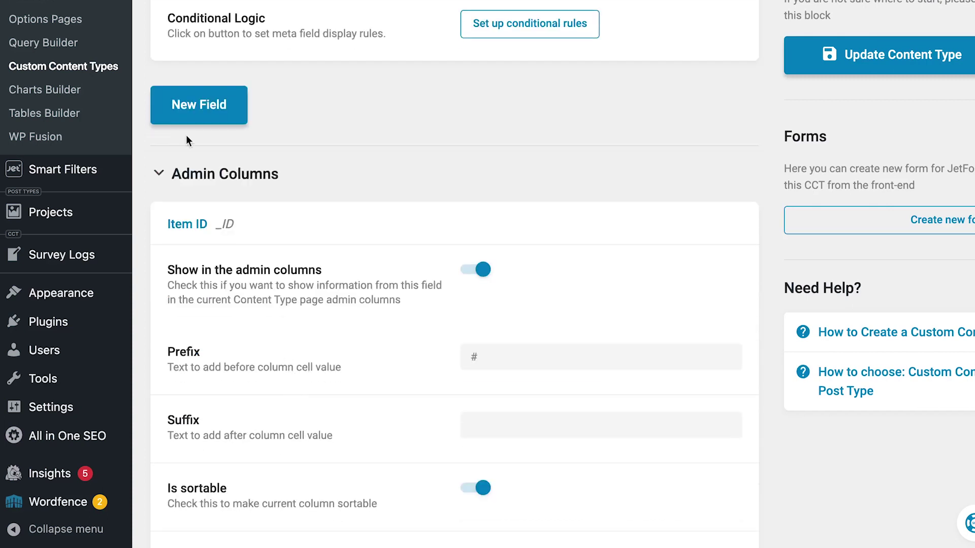
click(193, 109)
click(557, 157)
text(Average 1)
key(BackSpace)
text(3)
scroll(517, 285, down, 3)
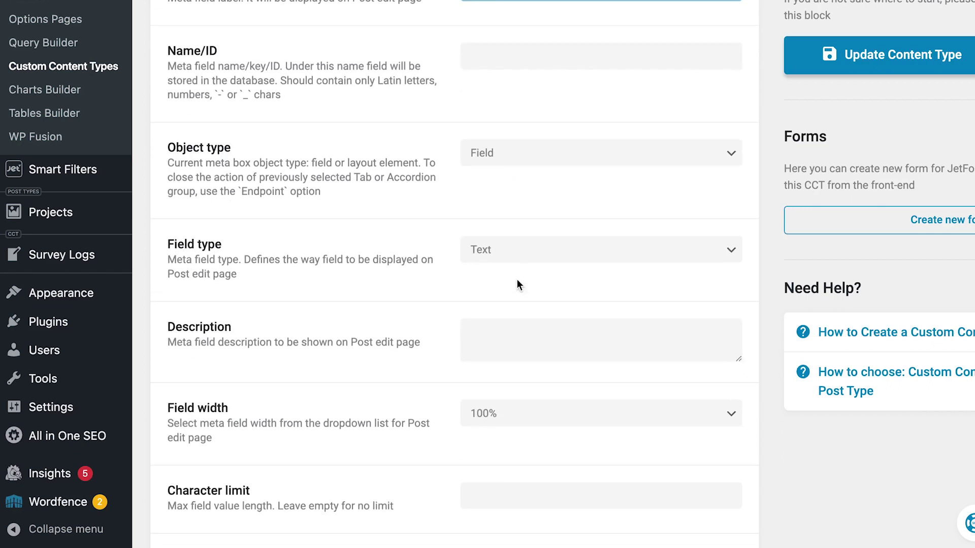
click(514, 253)
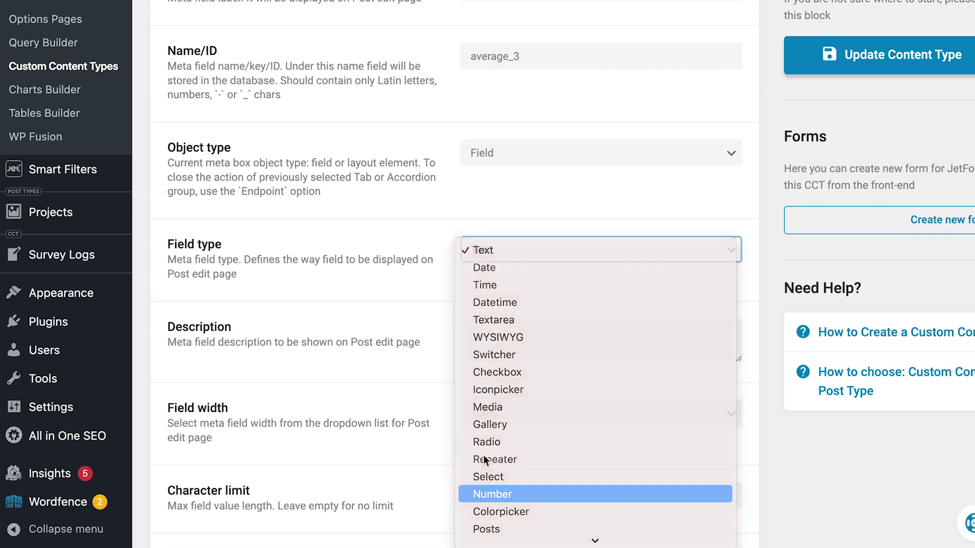
click(528, 493)
Add a fourth field labelled Overall Average, generate its ID from the label, and set its type to Number.
scroll(284, 385, down, 13)
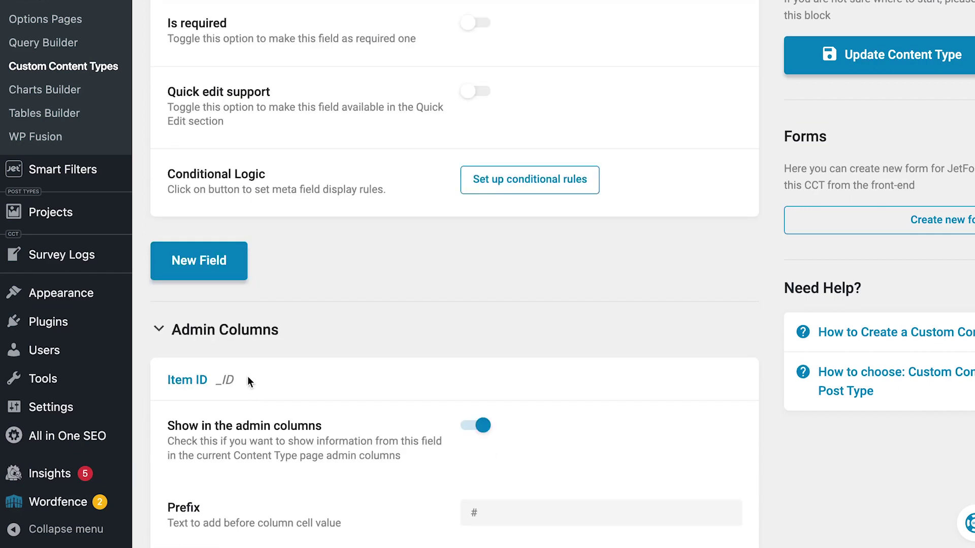
click(193, 260)
click(473, 316)
text(Overall Average)
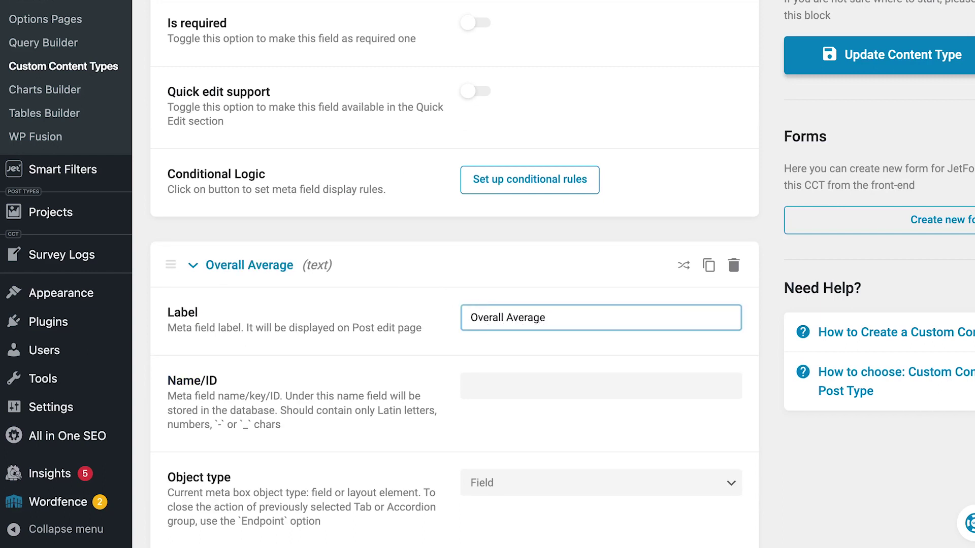
click(502, 421)
scroll(534, 305, down, 7)
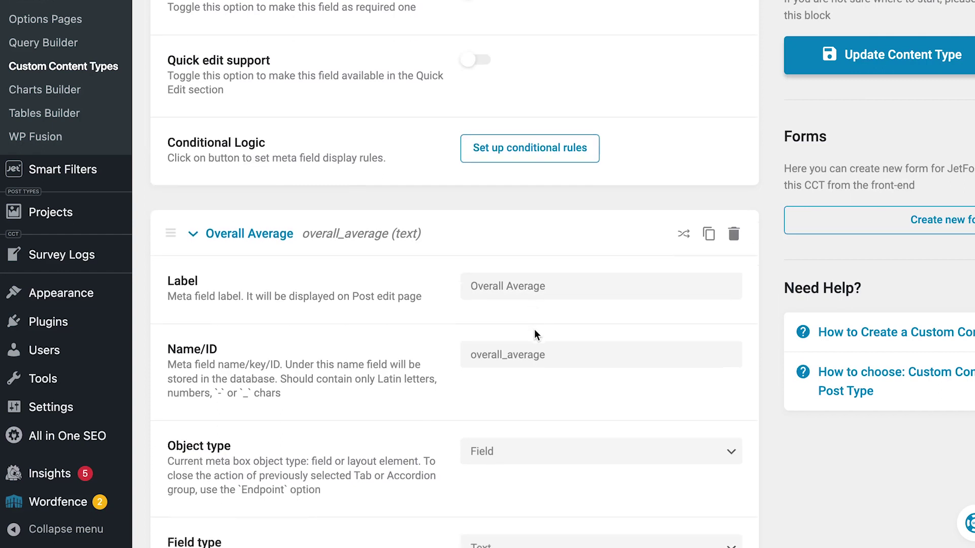
click(507, 224)
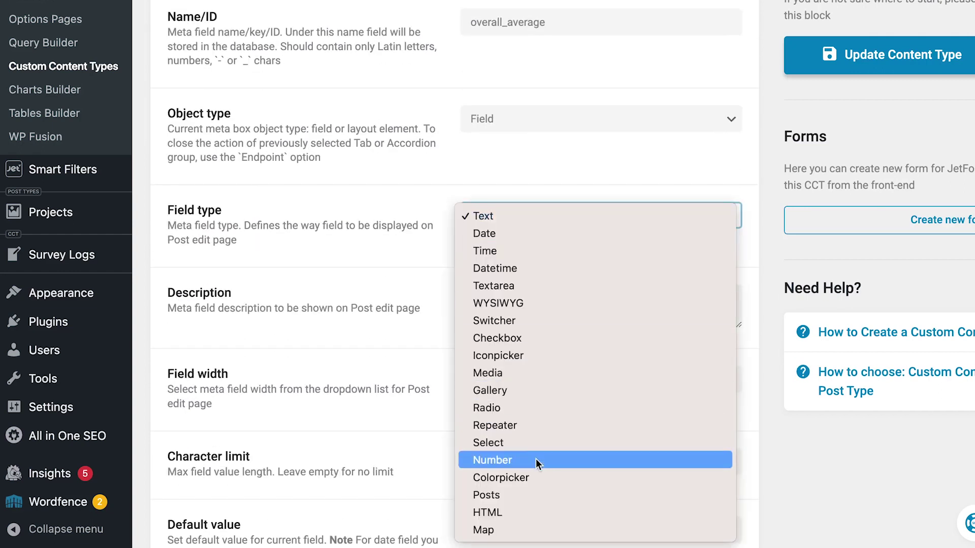
click(533, 461)
Save the Survey Logs content type with its new fields and look back over them.
click(740, 166)
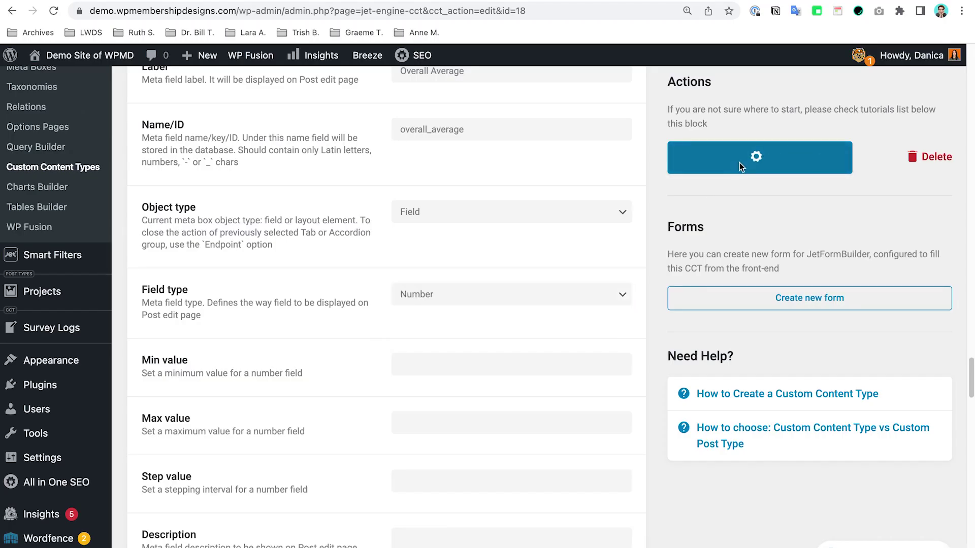
scroll(600, 252, up, 8)
scroll(509, 287, up, 8)
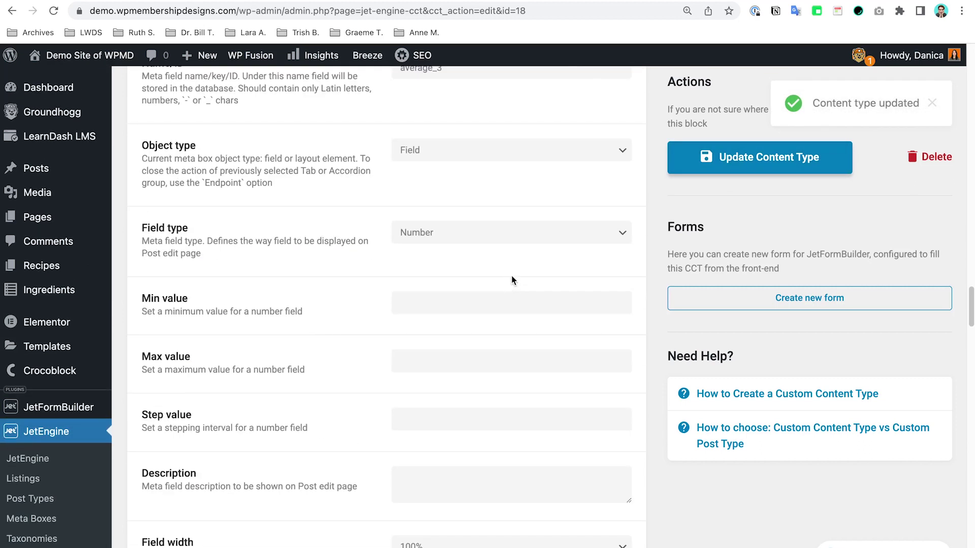
Open a blank new item of the Survey Logs content type and examine its average fields.
scroll(511, 276, up, 5)
scroll(513, 258, up, 5)
scroll(72, 407, down, 9)
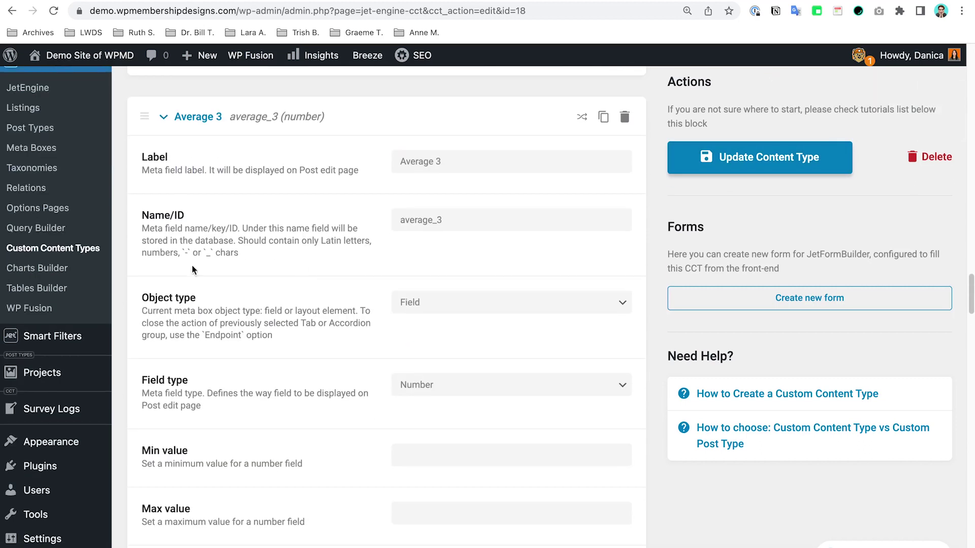
click(72, 409)
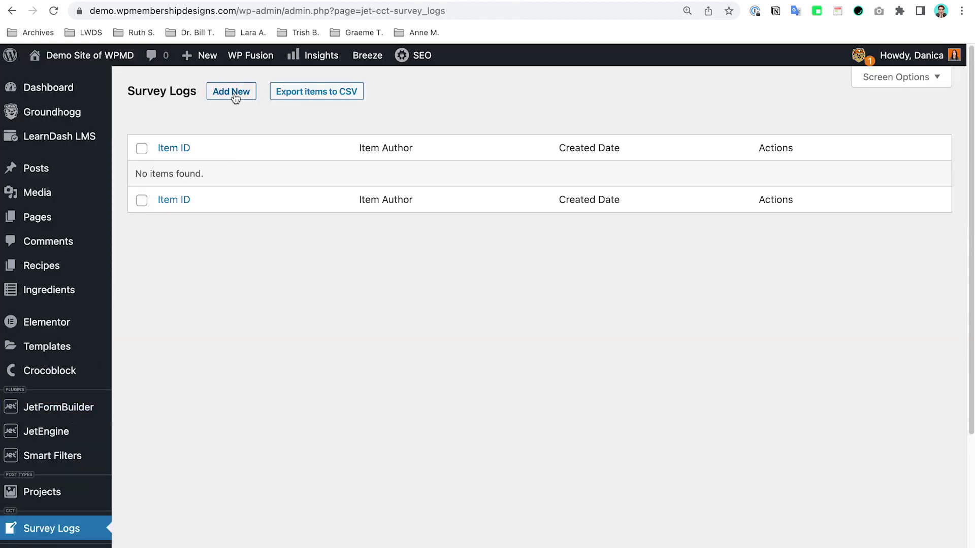
click(235, 97)
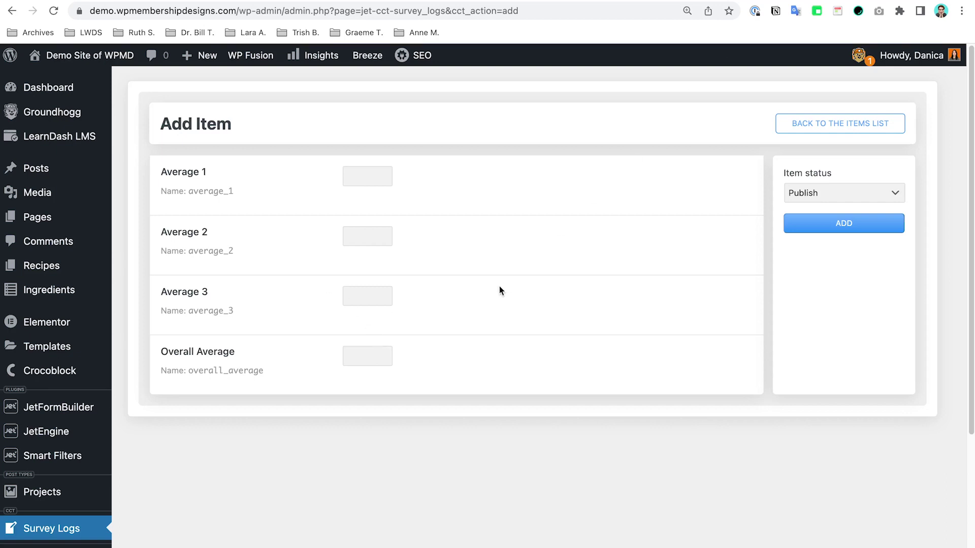
scroll(462, 325, down, 1)
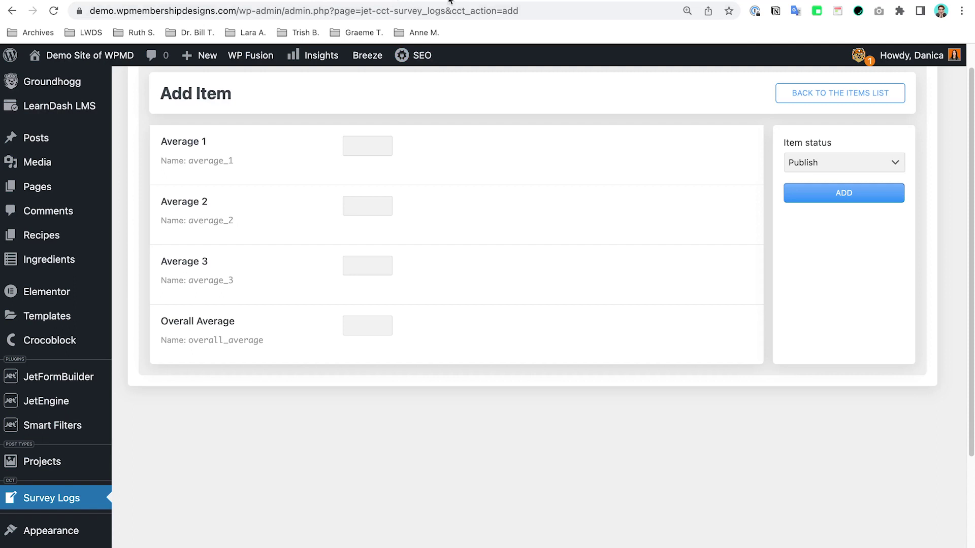
Return to the survey form's editor and bring up the form-level settings for its post-submit actions.
click(514, 1)
scroll(629, 220, up, 10)
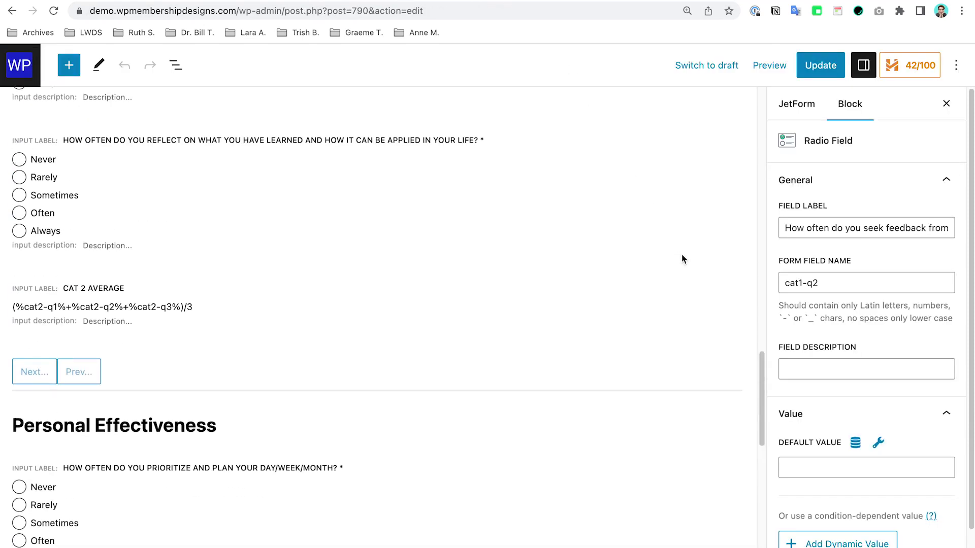
click(369, 2)
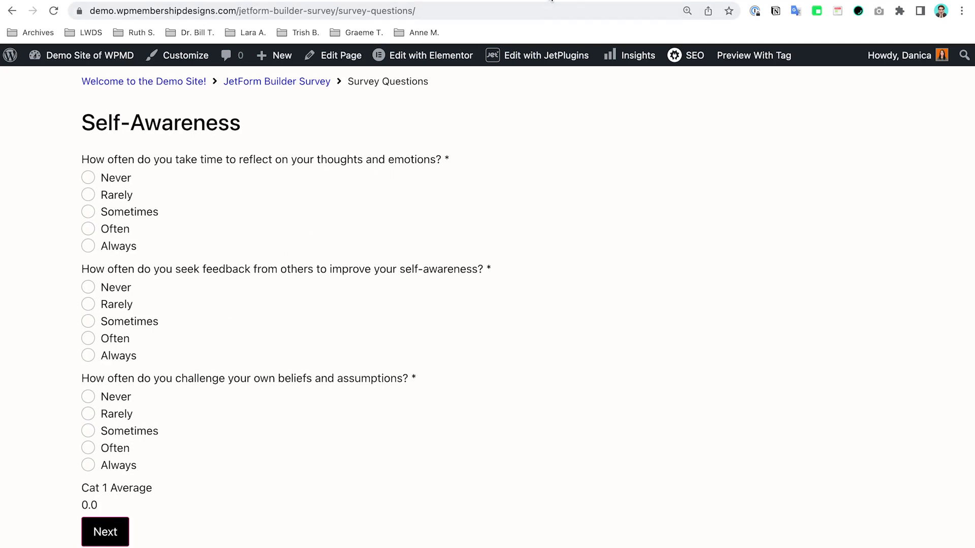
click(552, 1)
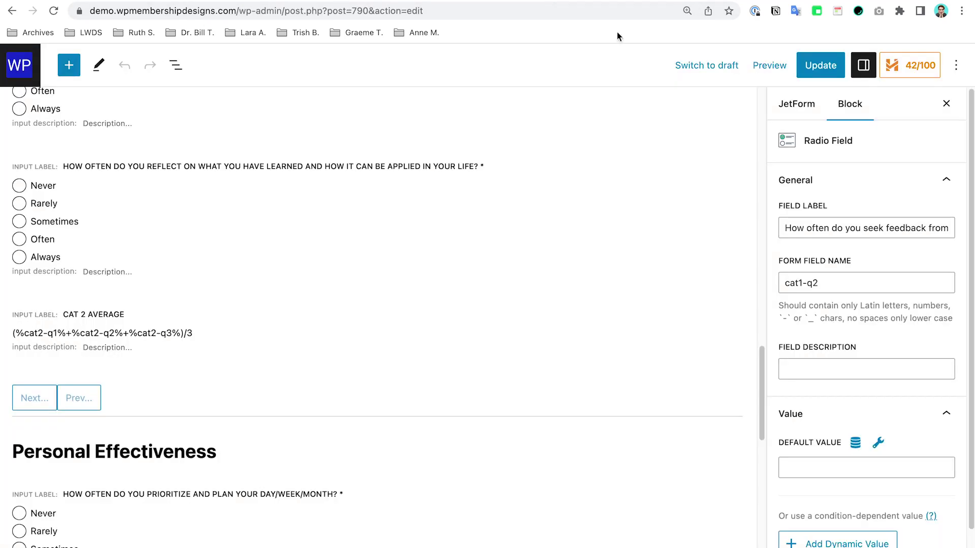
click(807, 109)
scroll(924, 272, down, 3)
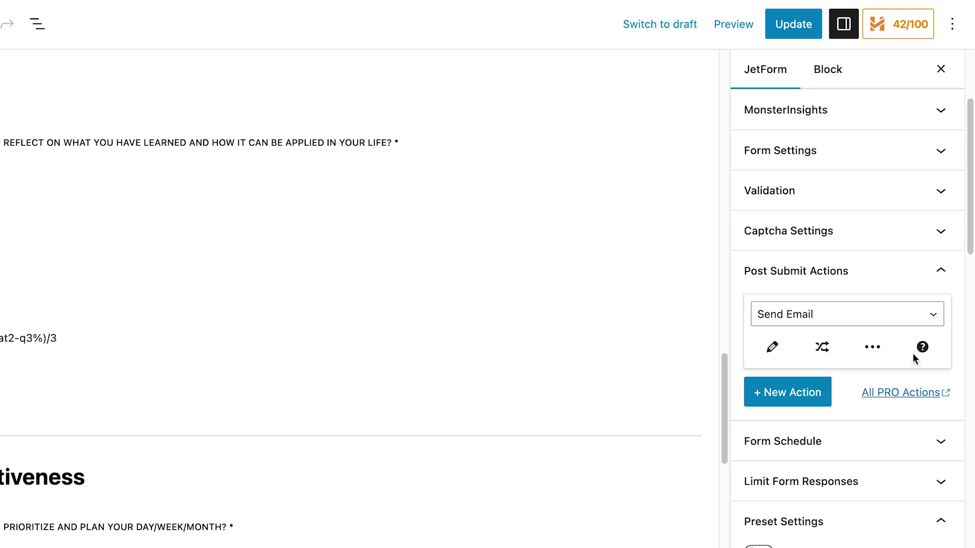
click(873, 349)
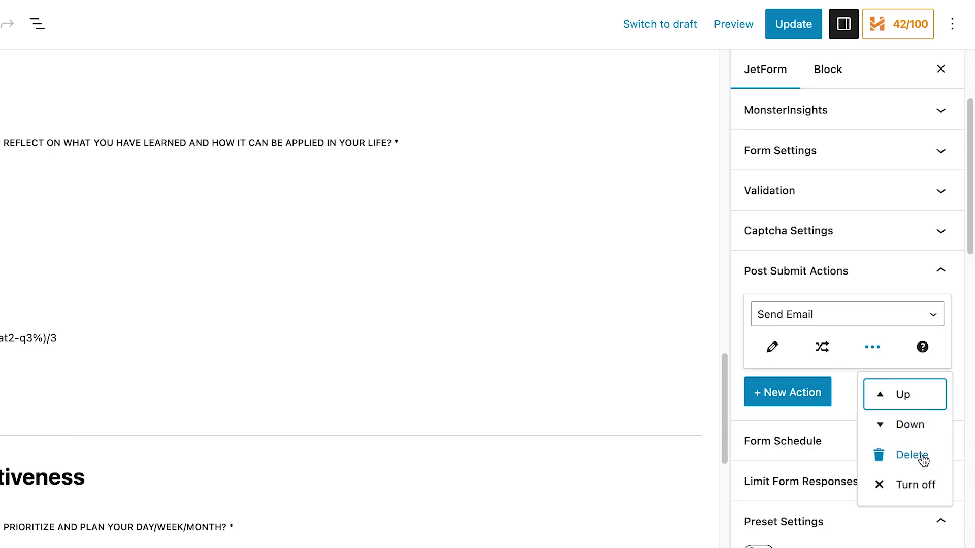
click(921, 459)
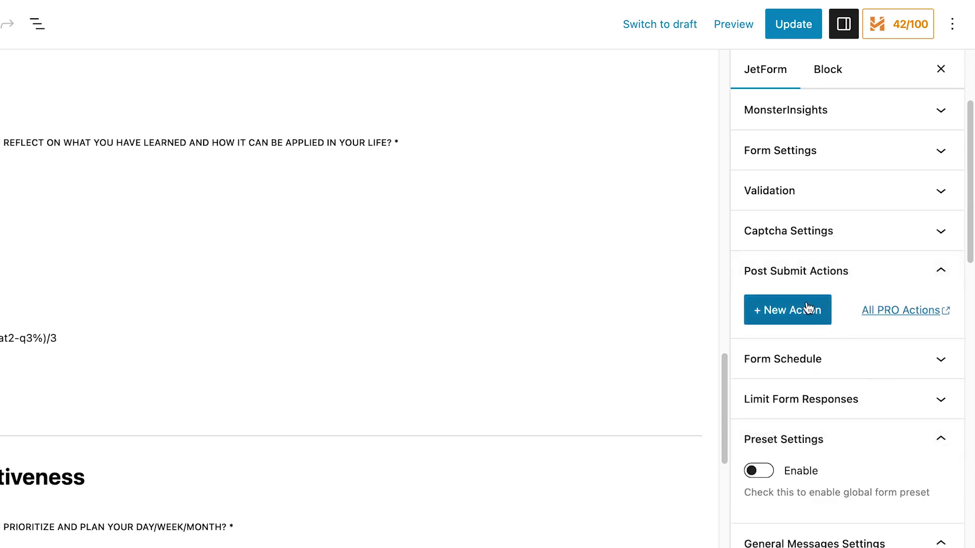
click(790, 319)
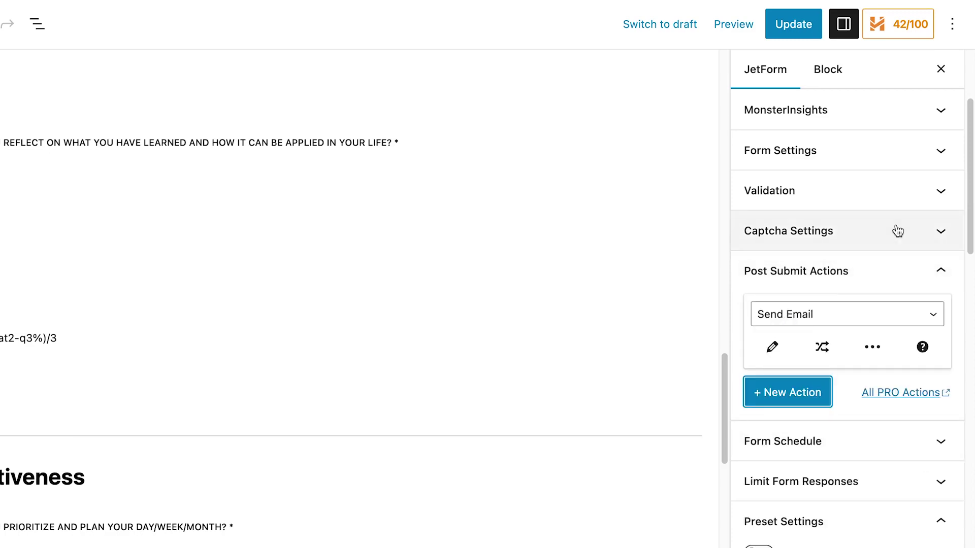
click(873, 320)
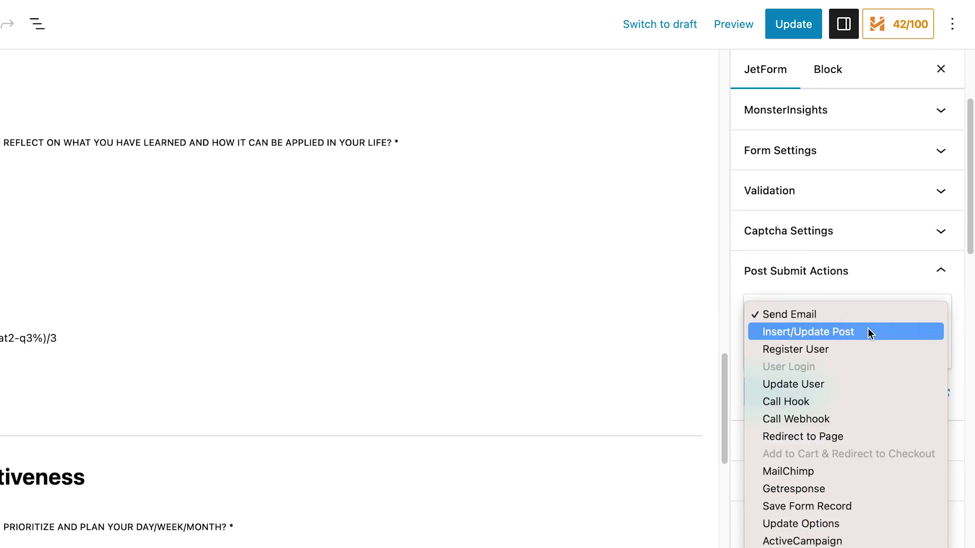
click(869, 332)
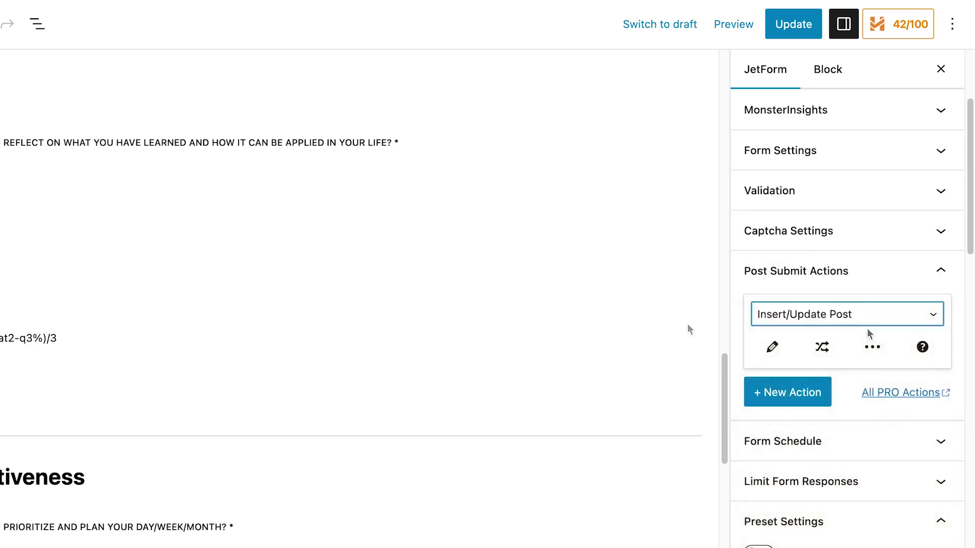
click(771, 349)
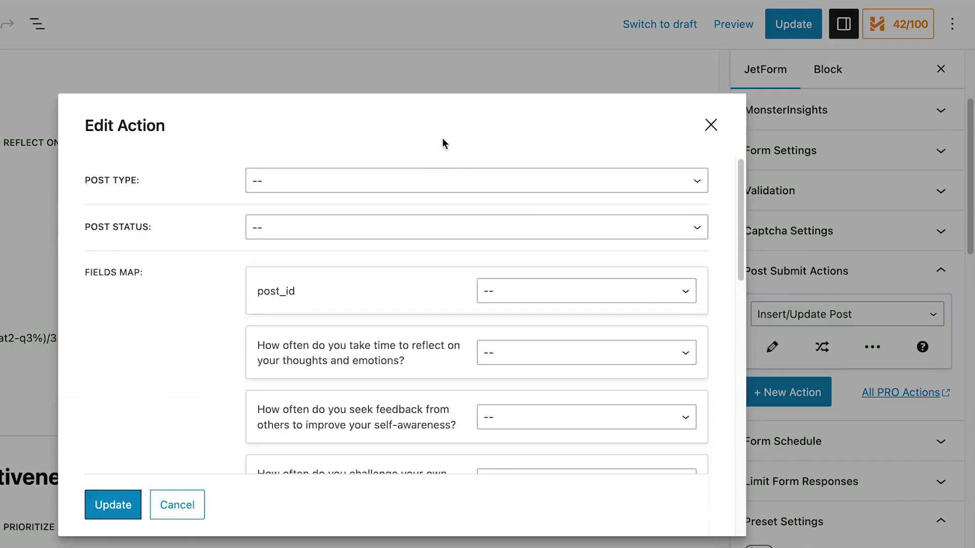
click(398, 183)
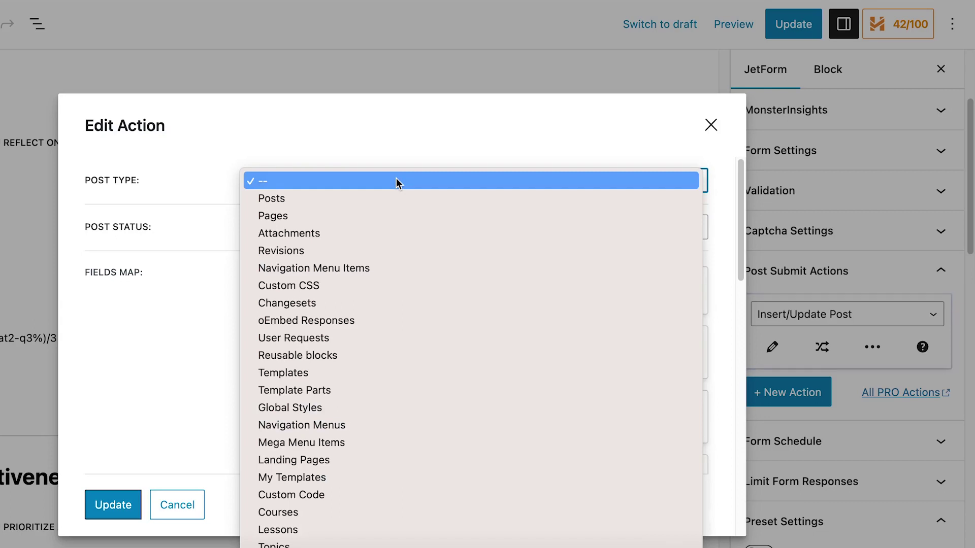
click(709, 125)
click(709, 125)
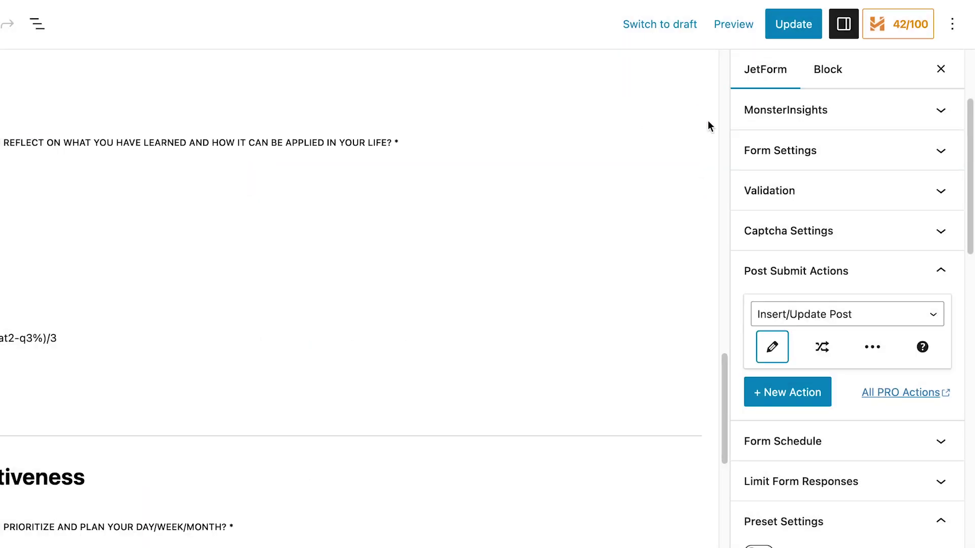
click(857, 317)
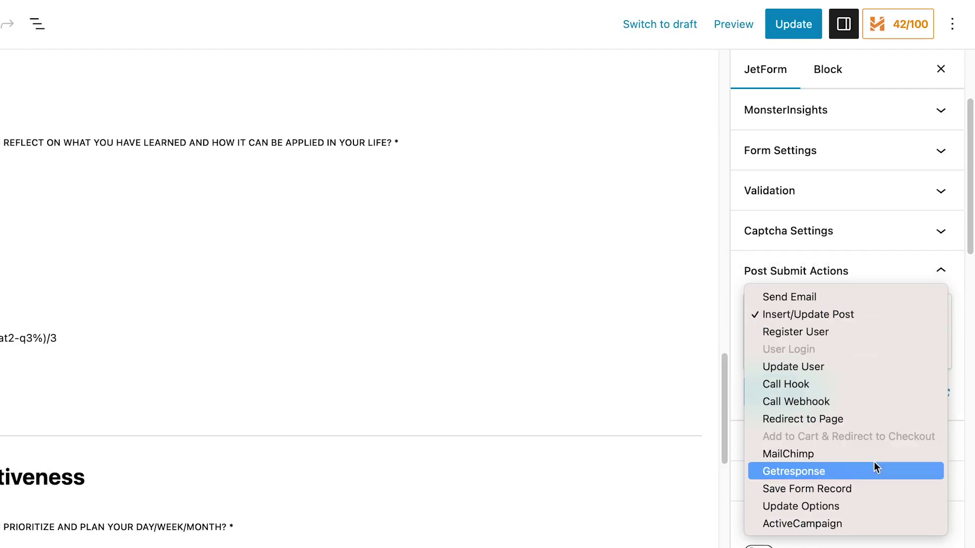
click(812, 313)
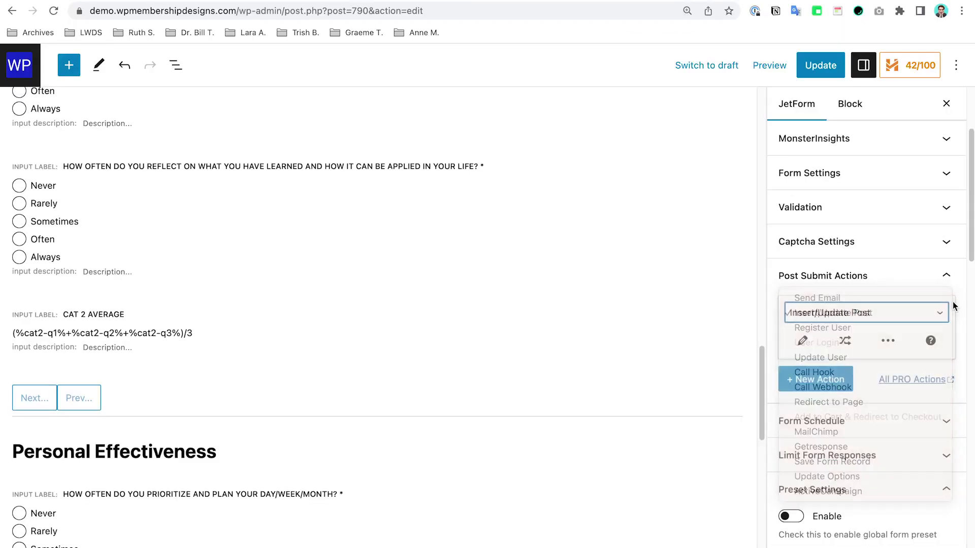
Reload the form editor, discarding unsaved changes, and delete the default Send Email post-submit action.
click(53, 11)
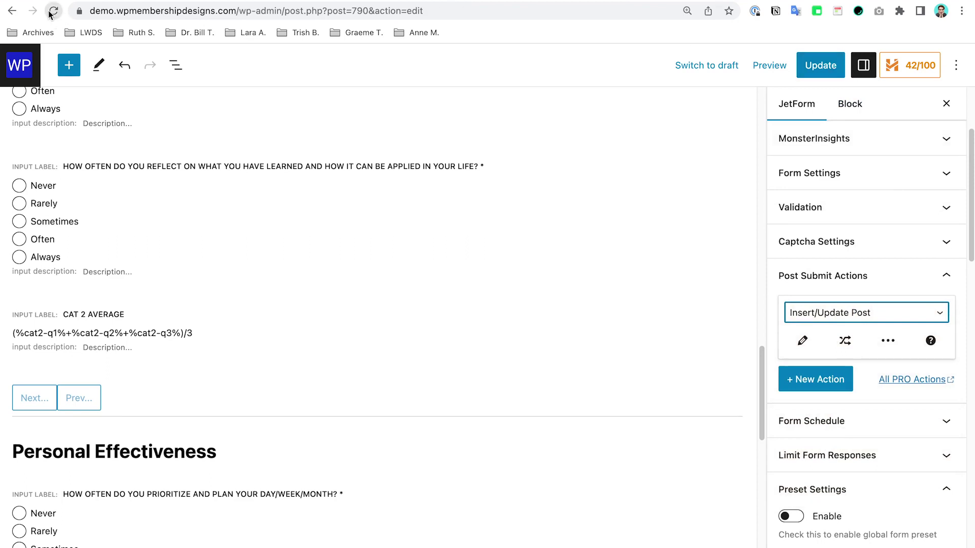
click(543, 205)
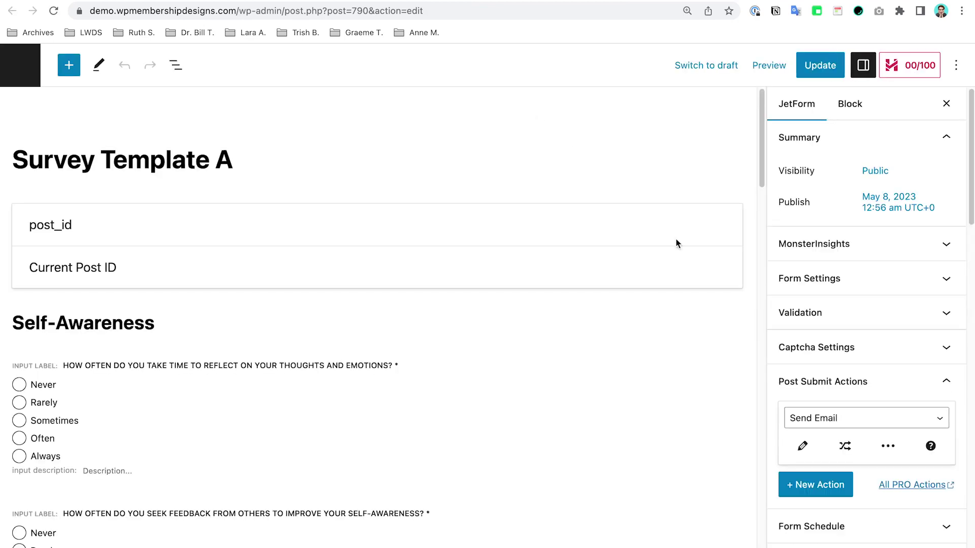
scroll(863, 370, down, 1)
click(888, 411)
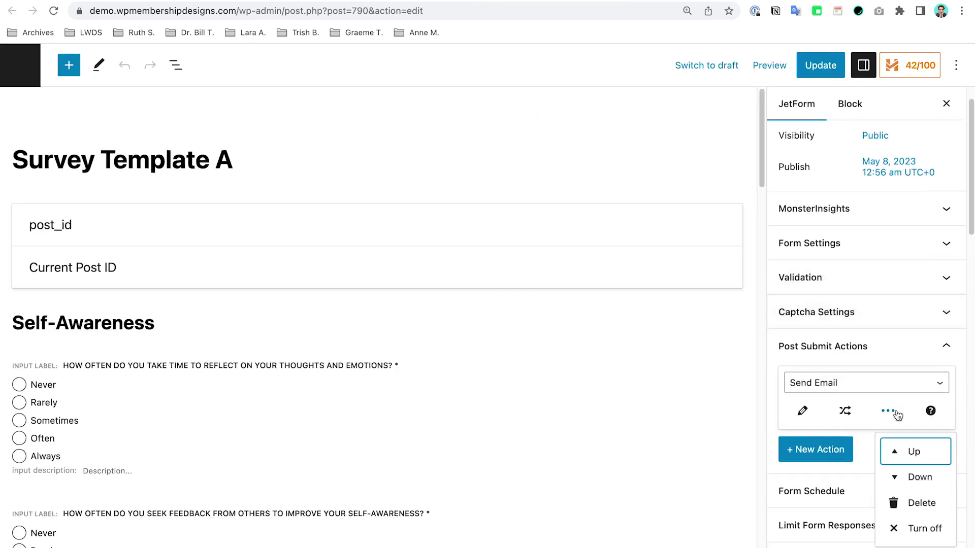
click(921, 501)
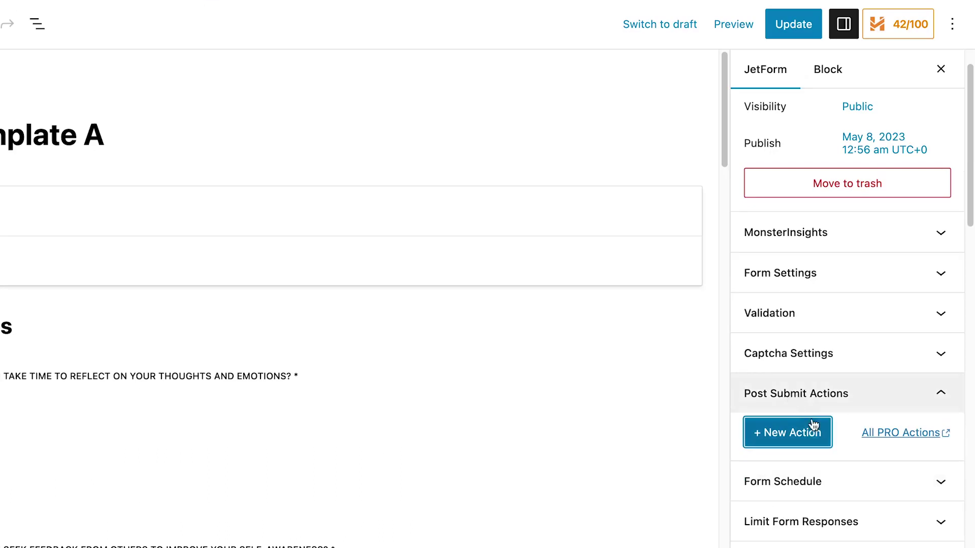
Add a new post-submit action of the type Insert/Update Custom Content Type Item.
click(814, 426)
click(803, 434)
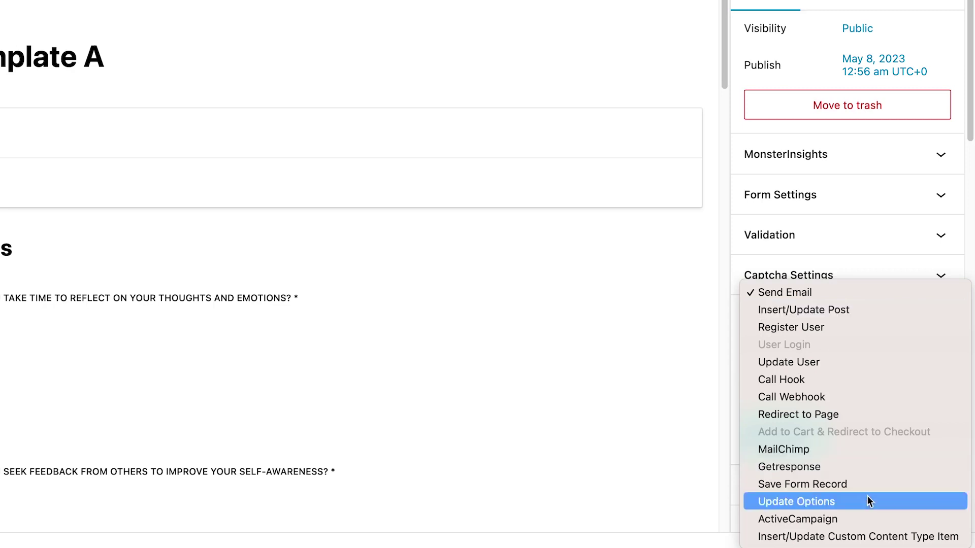
click(867, 539)
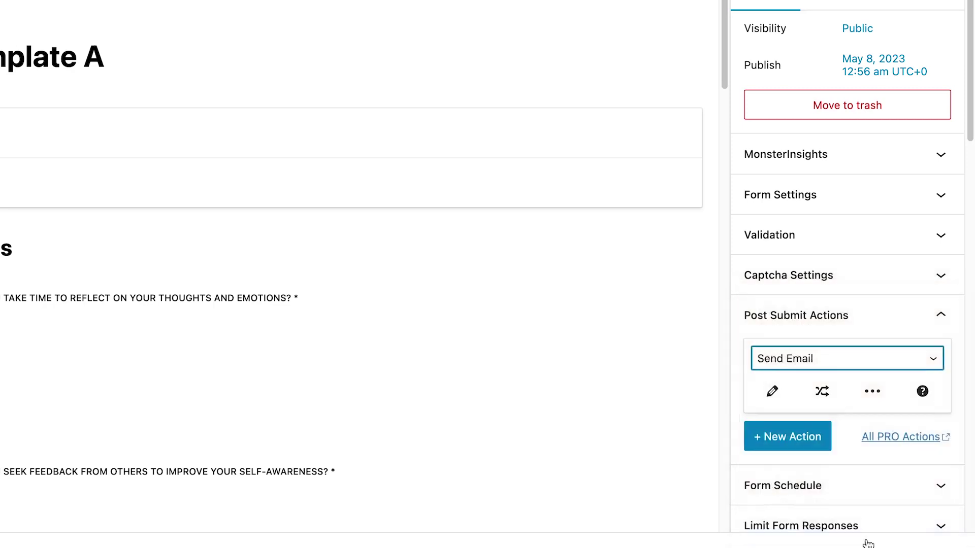
Edit the new post-submit action and set its content type to Survey Logs.
click(778, 396)
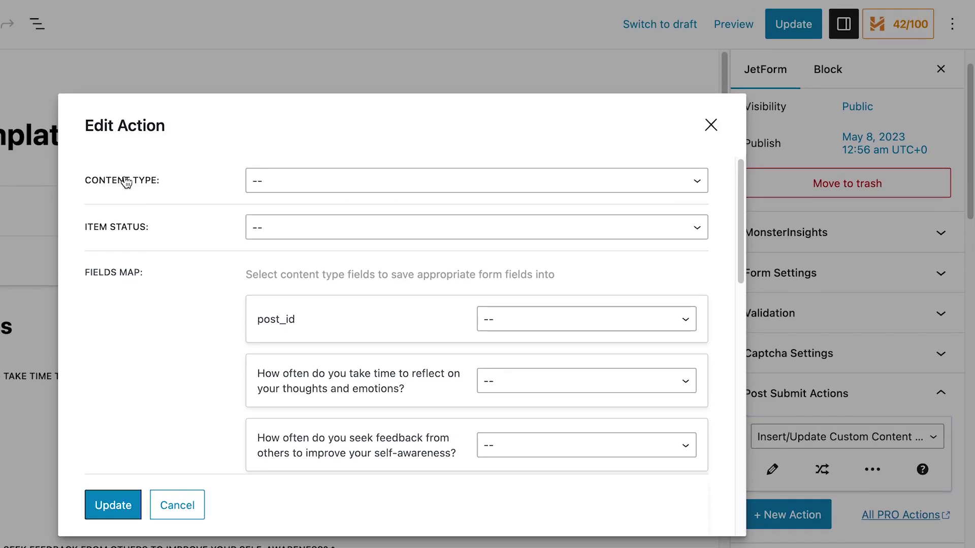
click(323, 181)
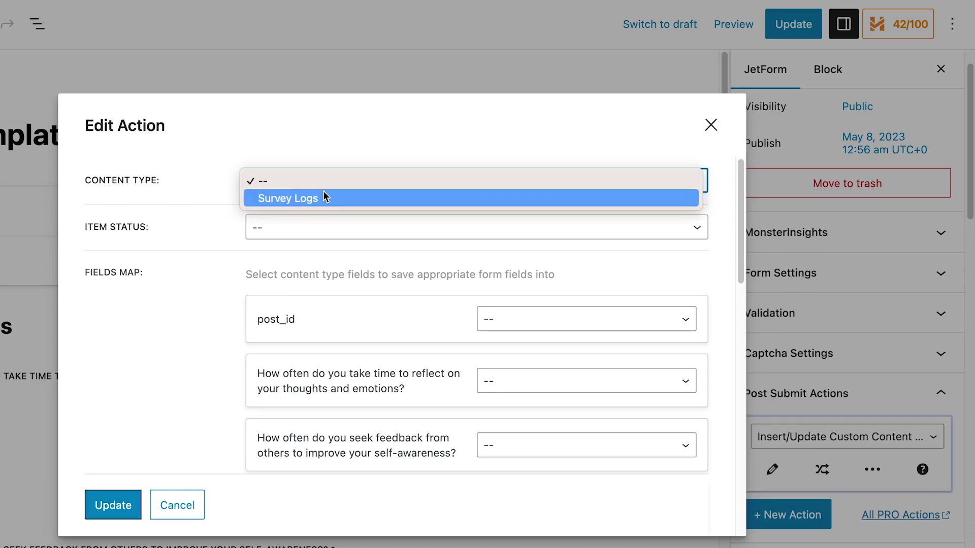
click(324, 198)
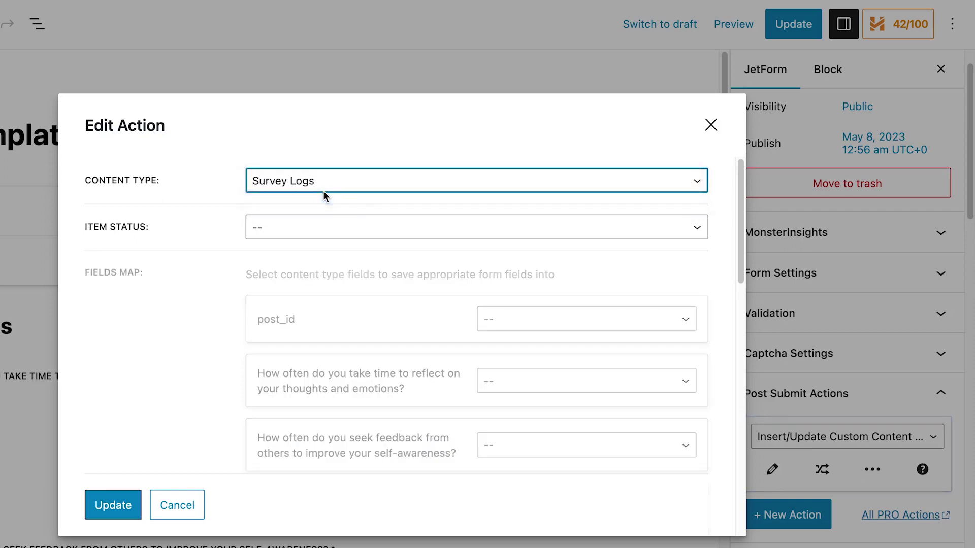
click(323, 227)
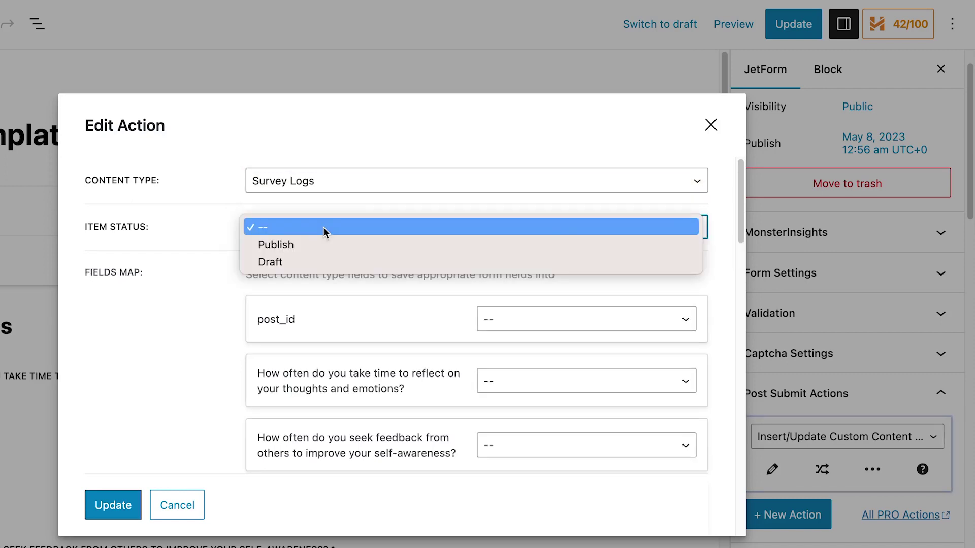
click(171, 214)
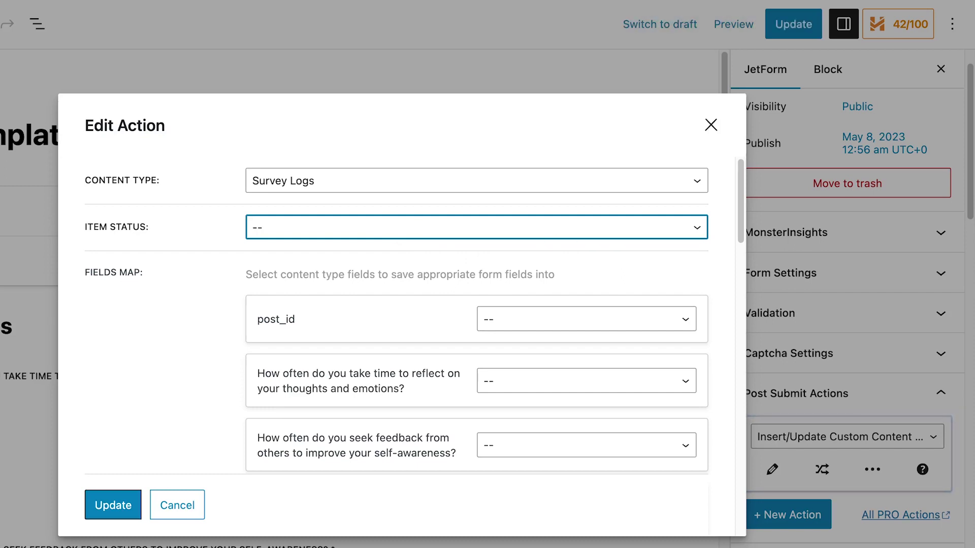
Map the form's Cat 1 Average field to the content type field Average 1.
scroll(475, 323, down, 5)
scroll(475, 323, up, 2)
scroll(474, 318, down, 5)
scroll(474, 318, up, 2)
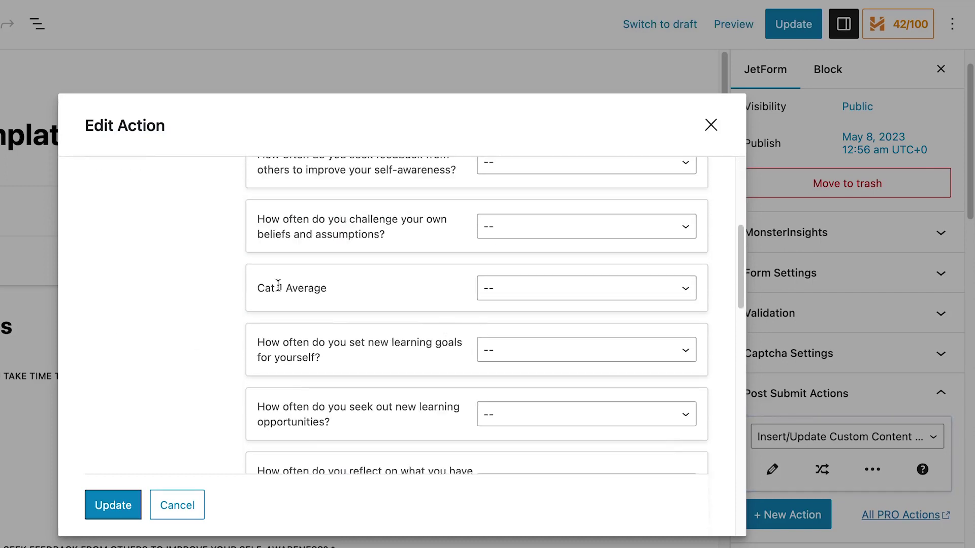
click(526, 290)
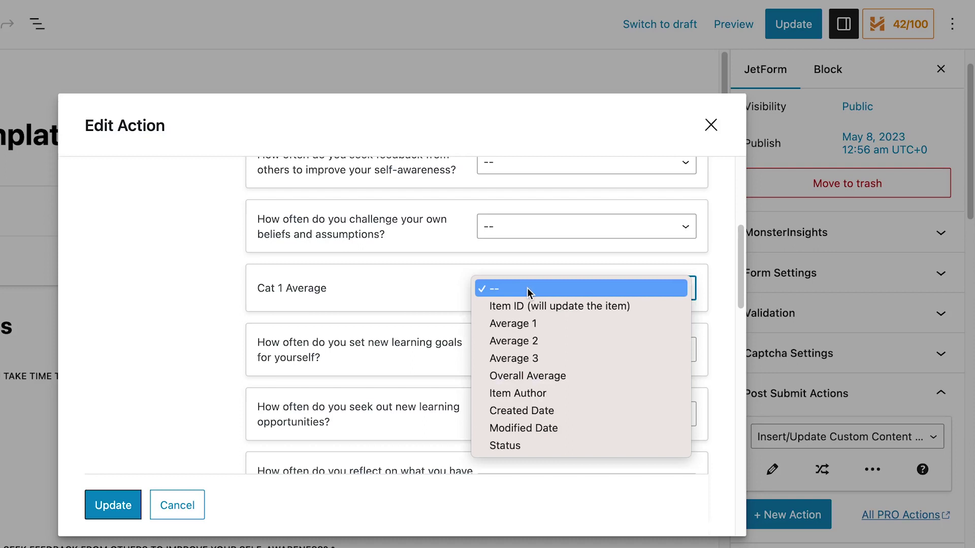
click(543, 324)
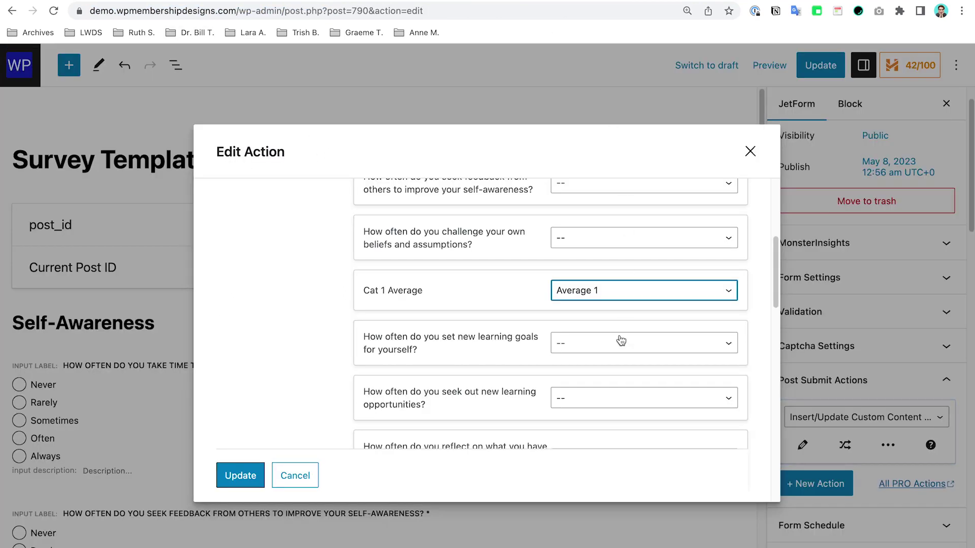
Map the form's Cat 2 Average field to the content type field Average 2.
scroll(556, 305, down, 2)
scroll(548, 272, down, 2)
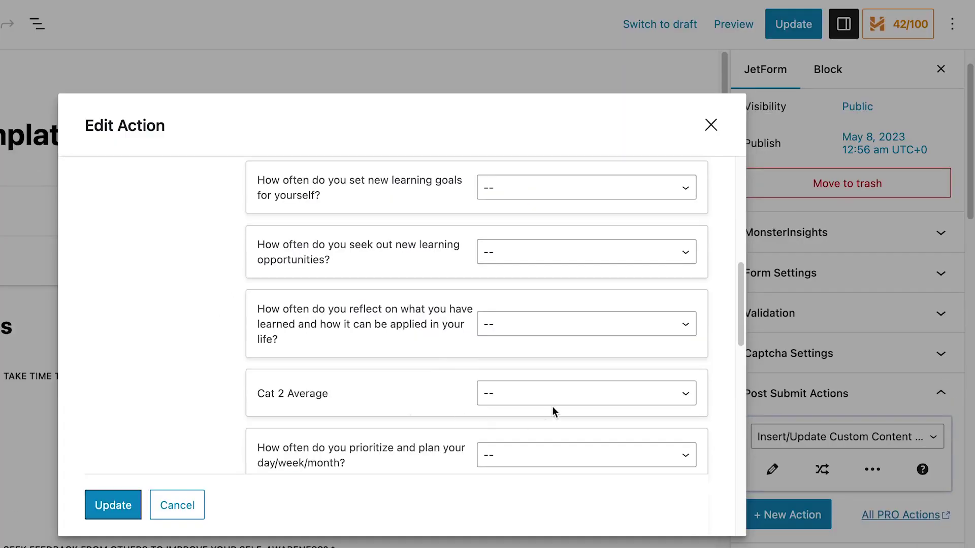
click(618, 387)
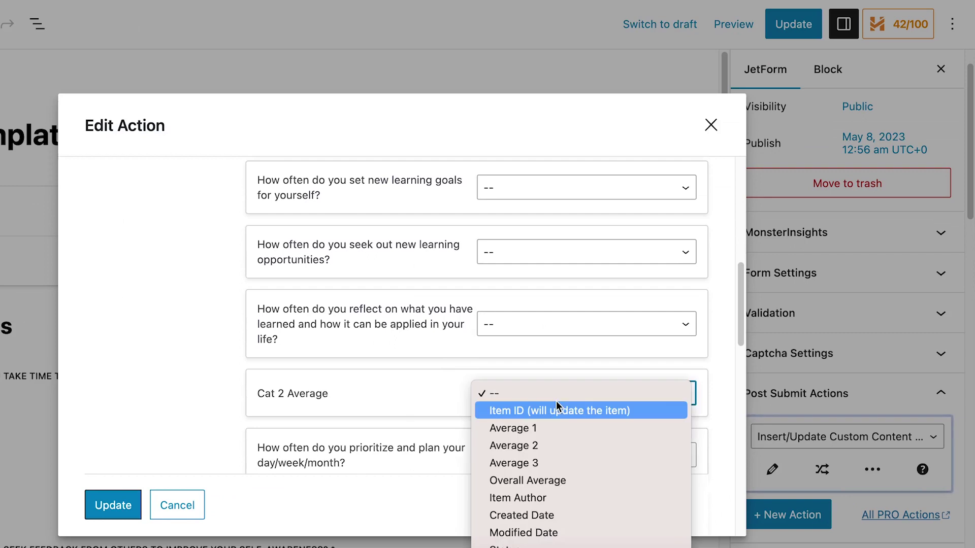
click(552, 442)
scroll(355, 331, down, 5)
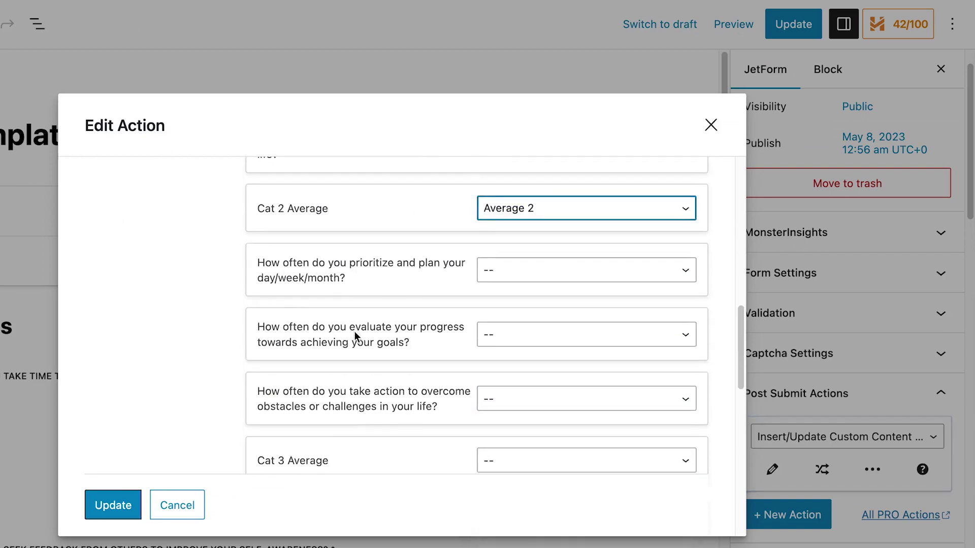
Map Cat 3 Average to Average 3 and the form's Overall Average to the content type's Overall Average, and save the action.
click(493, 450)
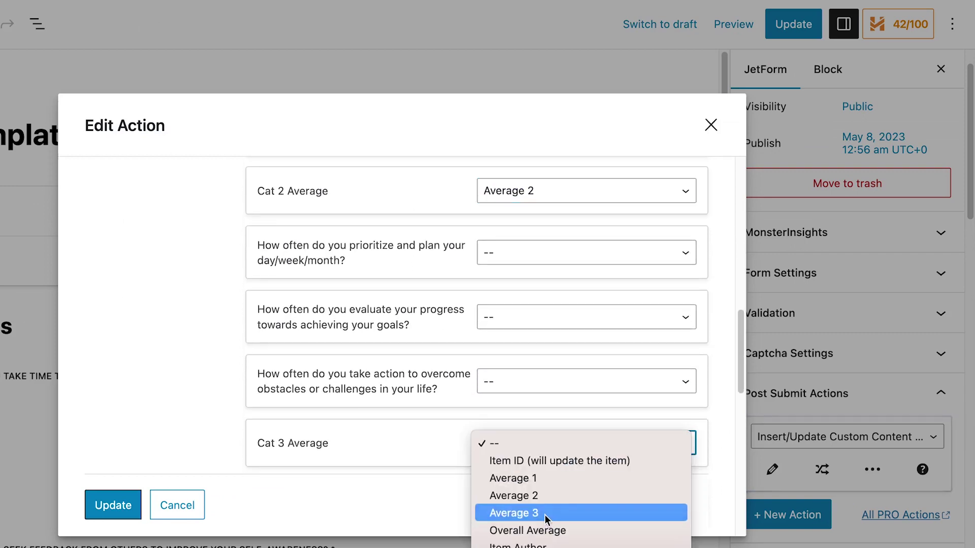
click(514, 513)
scroll(389, 356, down, 3)
scroll(390, 342, down, 3)
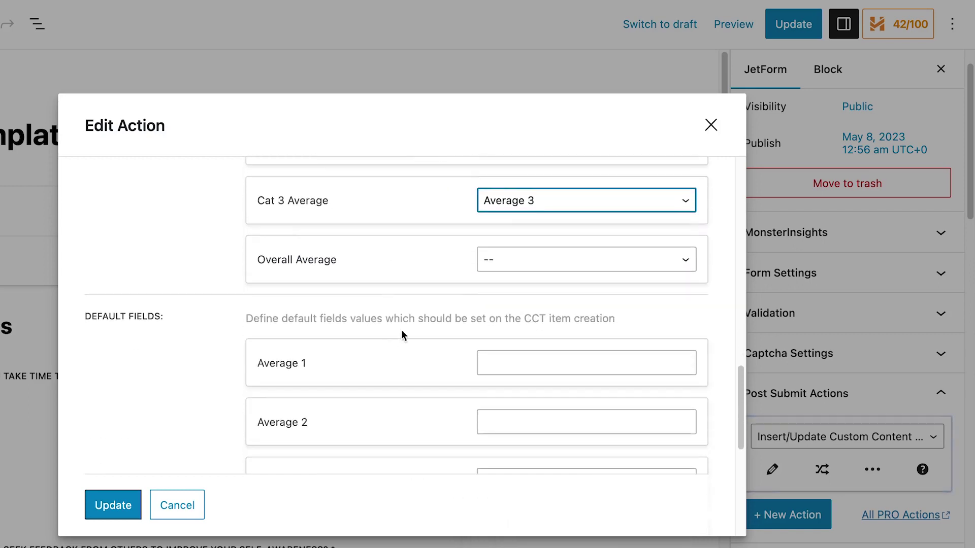
click(546, 269)
click(562, 346)
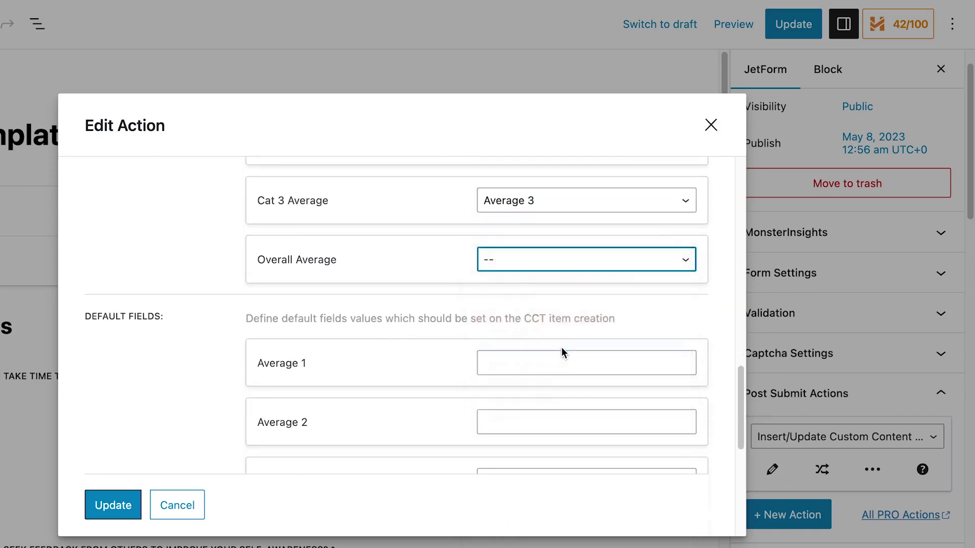
scroll(486, 382, up, 10)
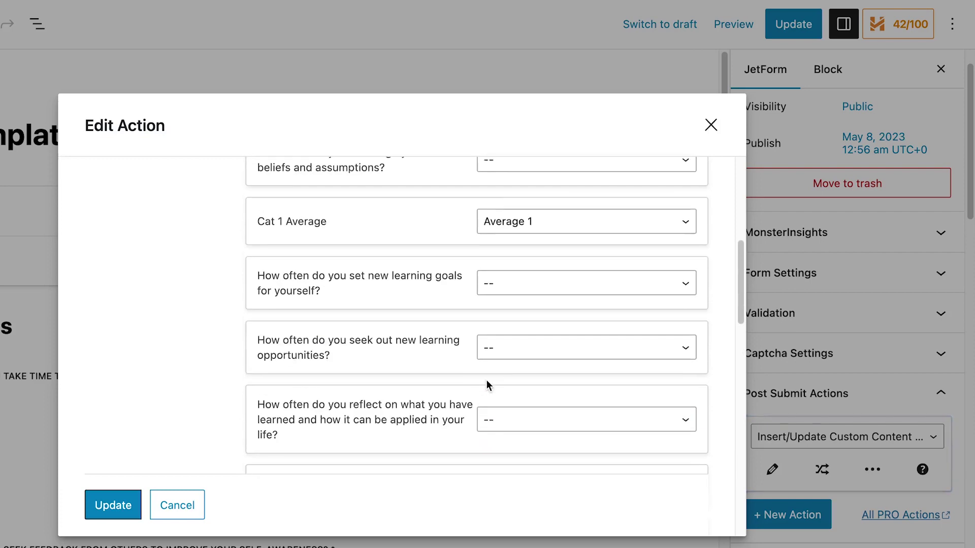
scroll(486, 385, up, 5)
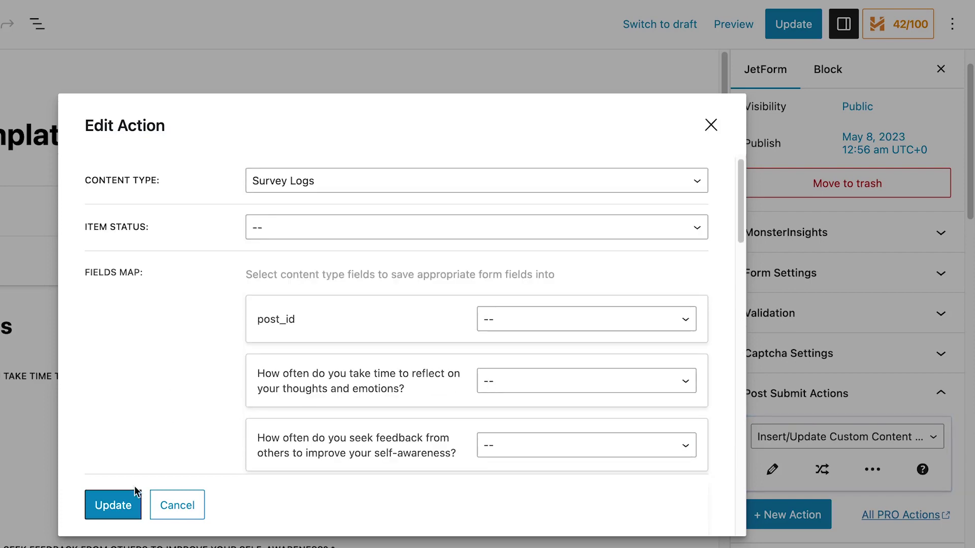
click(125, 504)
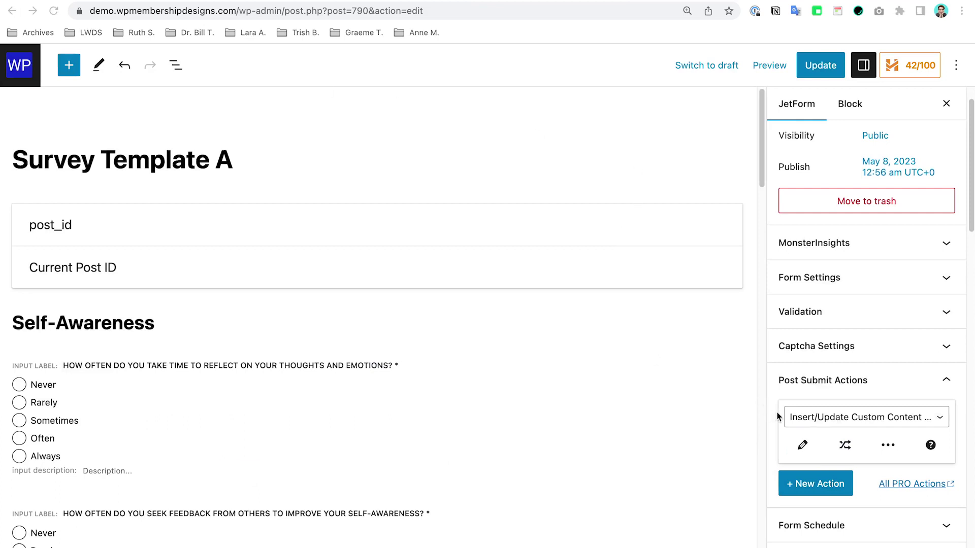
Add a second post-submit action of the type Redirect to Page.
click(812, 486)
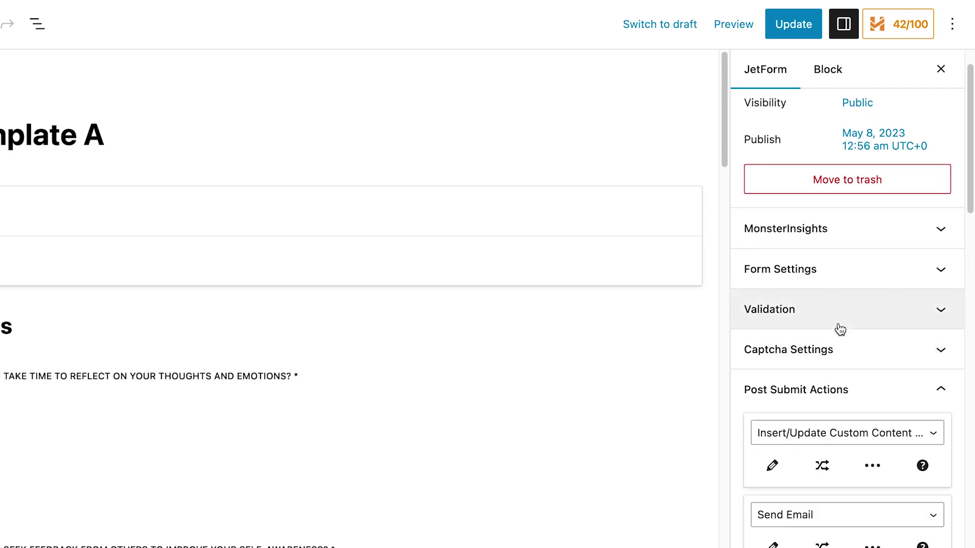
scroll(840, 330, down, 5)
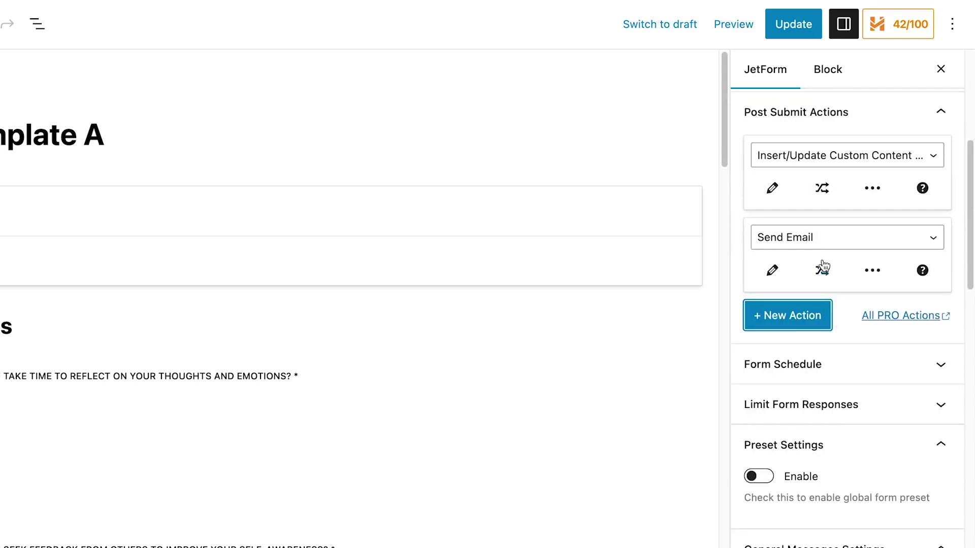
click(816, 241)
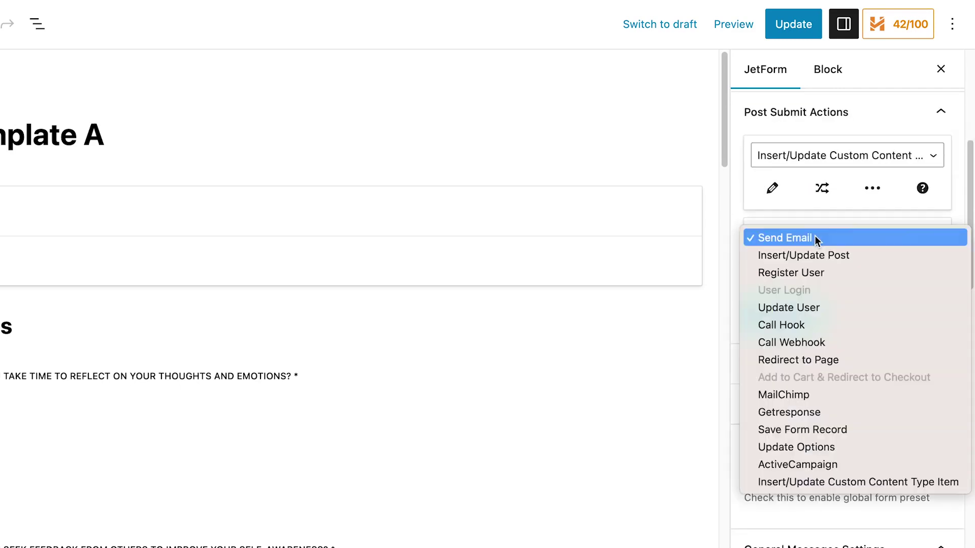
click(835, 360)
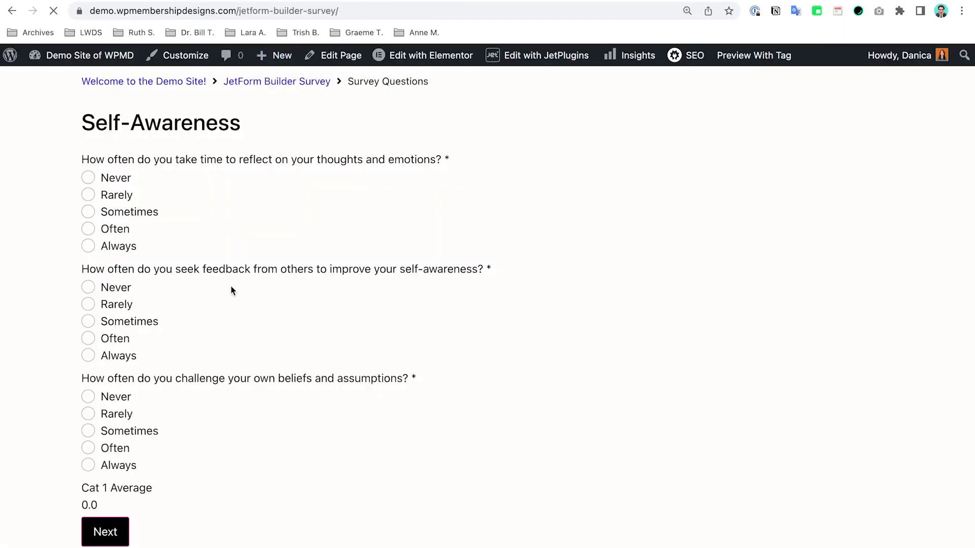
Configure the Redirect to Page action to send users to the static page Survey Results, and save it.
click(154, 138)
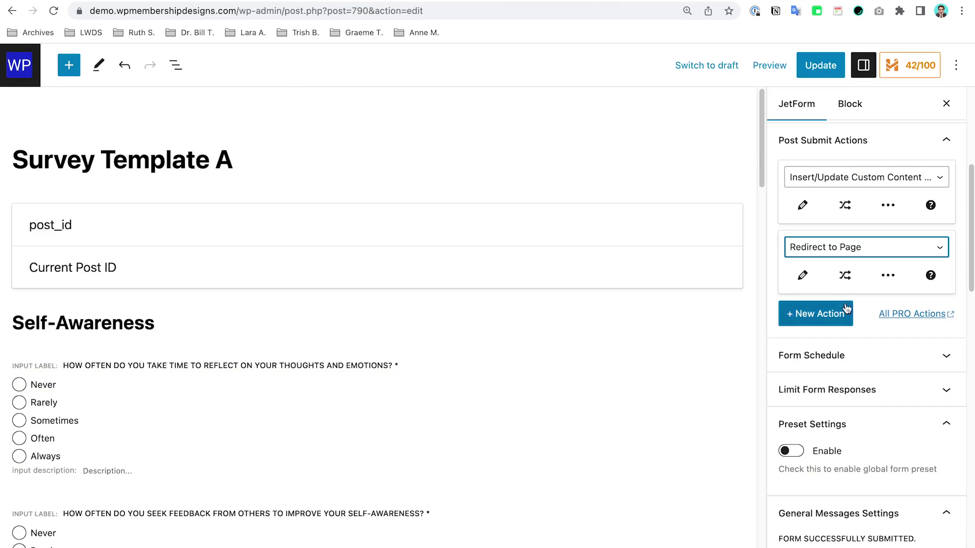
click(803, 274)
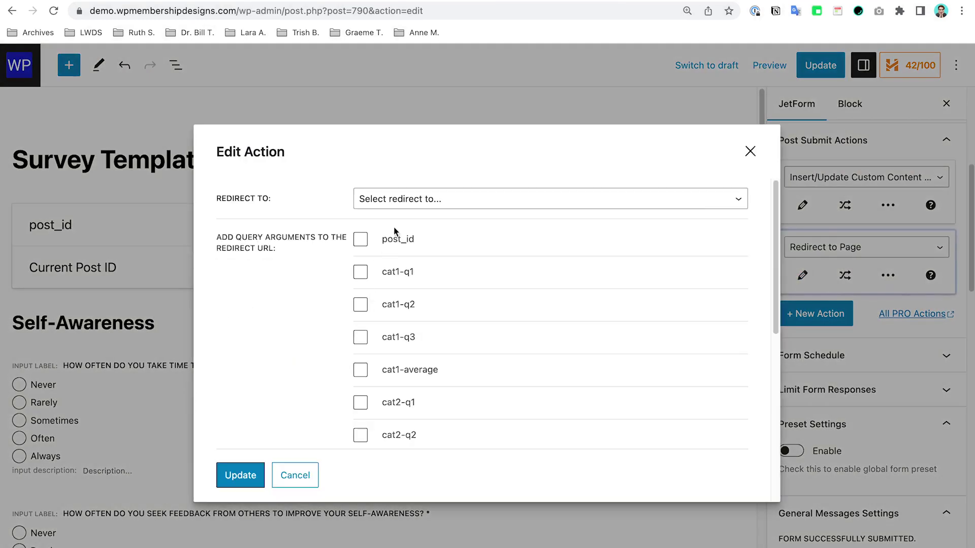
click(415, 199)
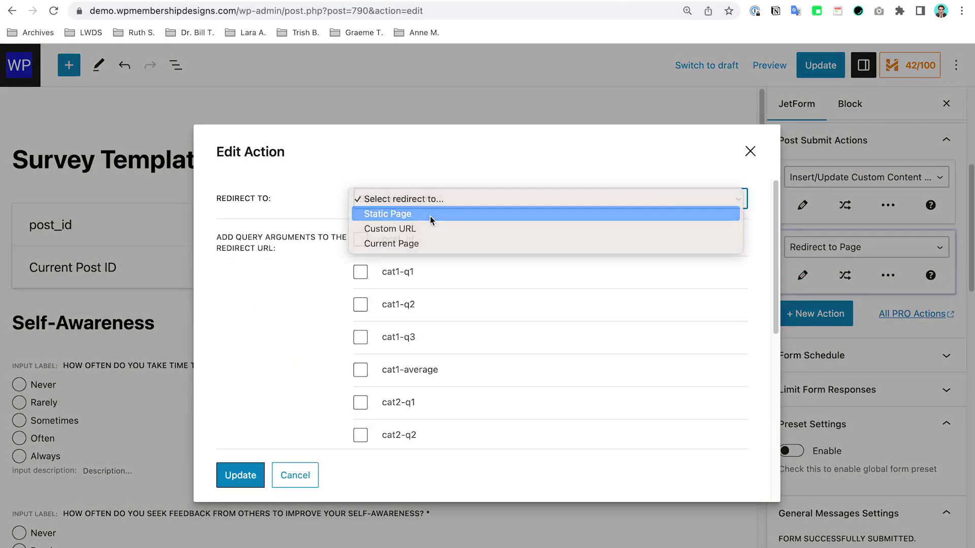
click(430, 216)
click(439, 237)
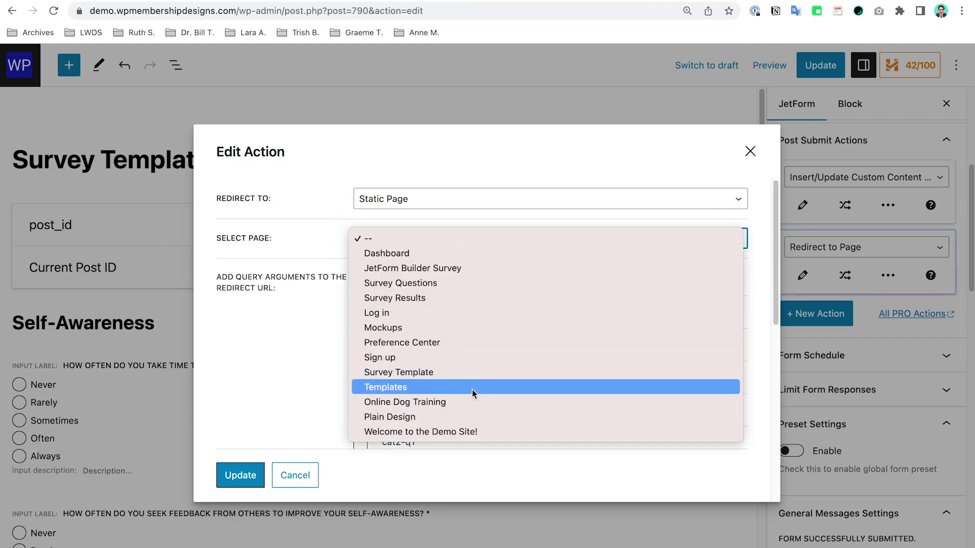
click(463, 299)
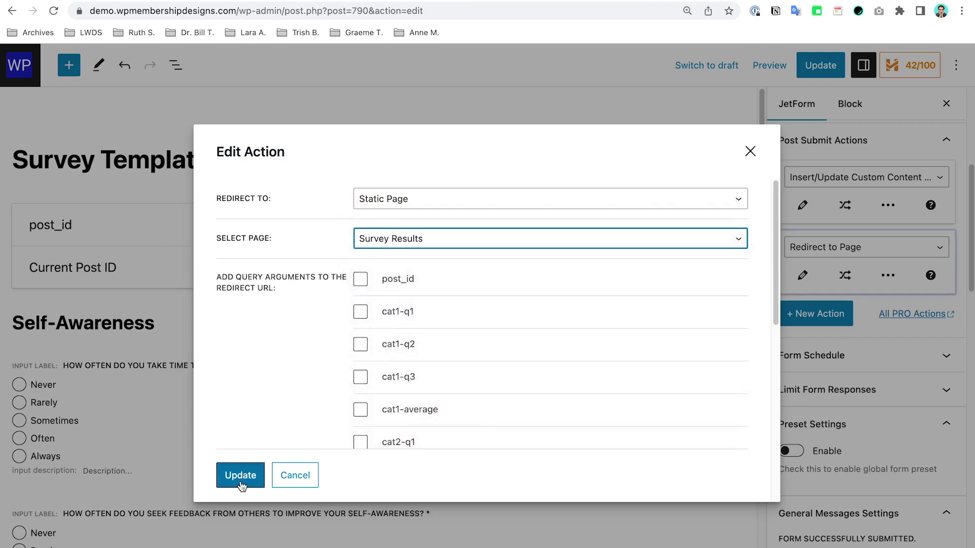
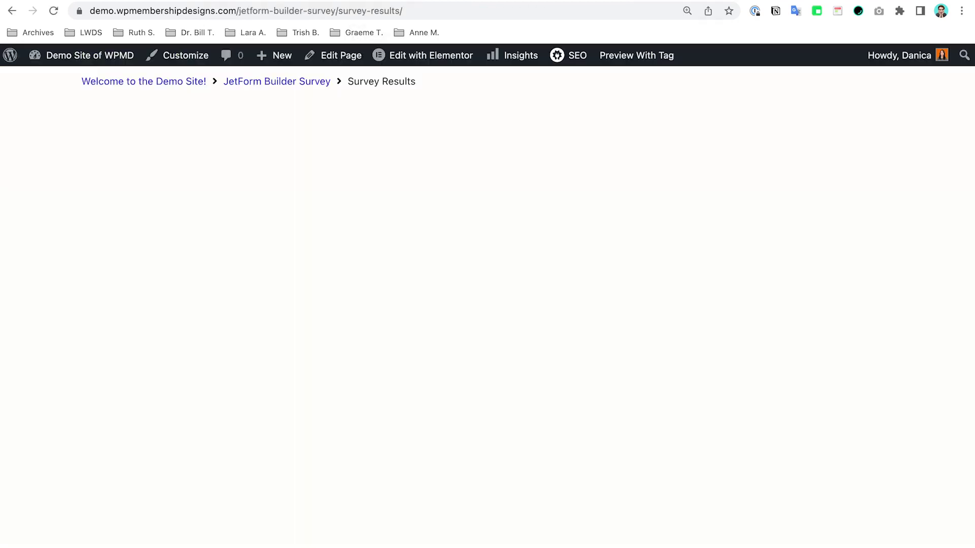
Open the live Survey Questions page, answer the Self-Awareness questions with Never, Sometimes and Never, and continue to the second category.
click(261, 82)
click(158, 99)
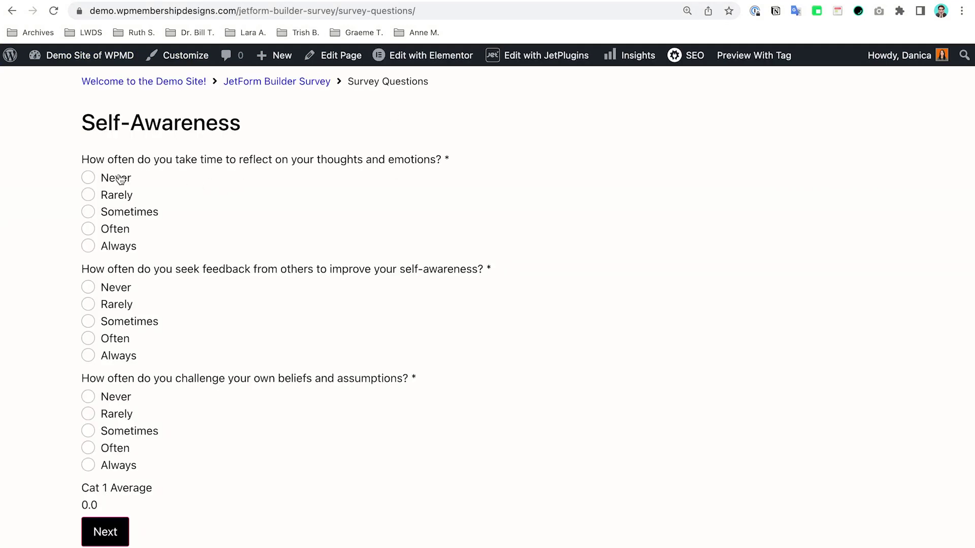
click(90, 176)
click(151, 263)
click(121, 353)
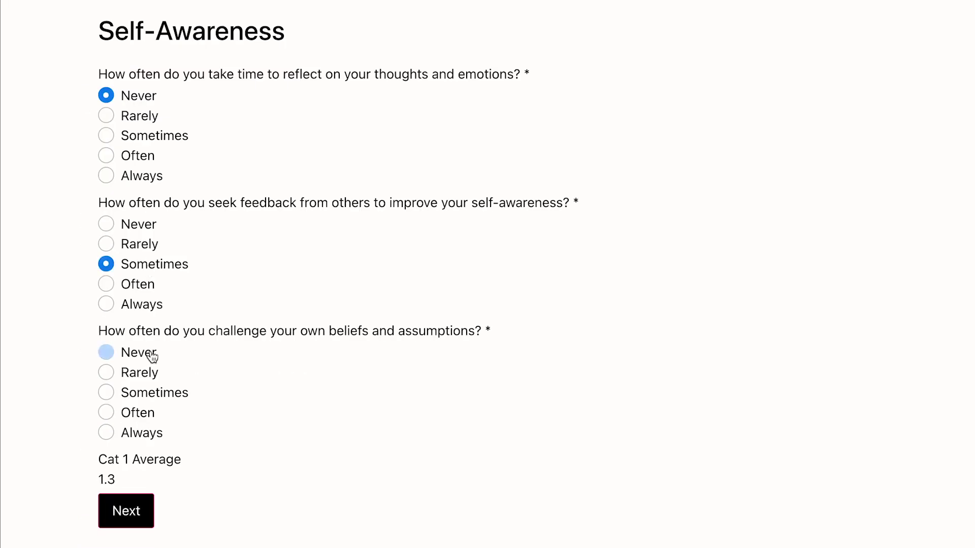
click(150, 508)
Answer the three questions of the survey's second category and continue to the third category.
click(107, 304)
click(130, 175)
click(148, 412)
click(175, 508)
Answer the third category's questions with Rarely, Sometimes and Often, and submit the survey.
click(128, 116)
click(147, 268)
scroll(135, 413, down, 2)
click(135, 413)
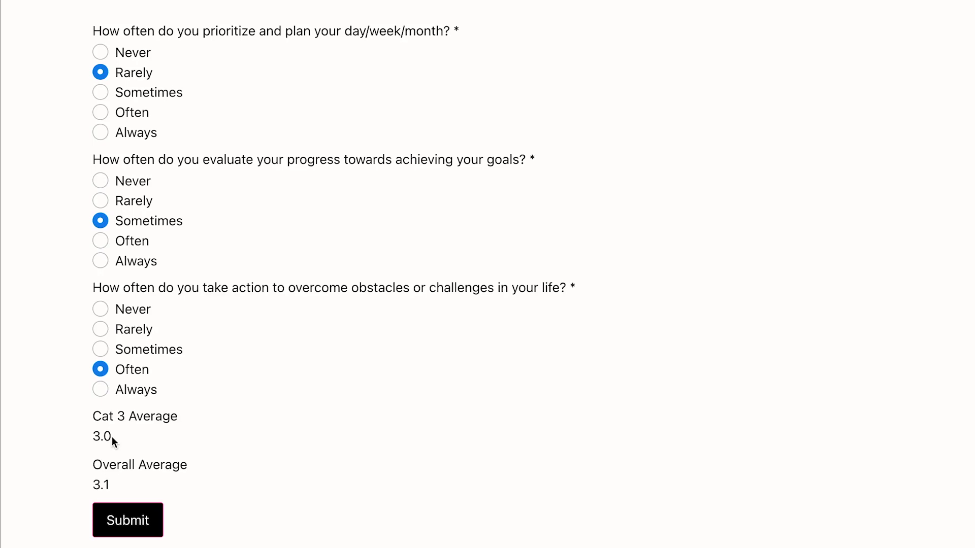
click(107, 517)
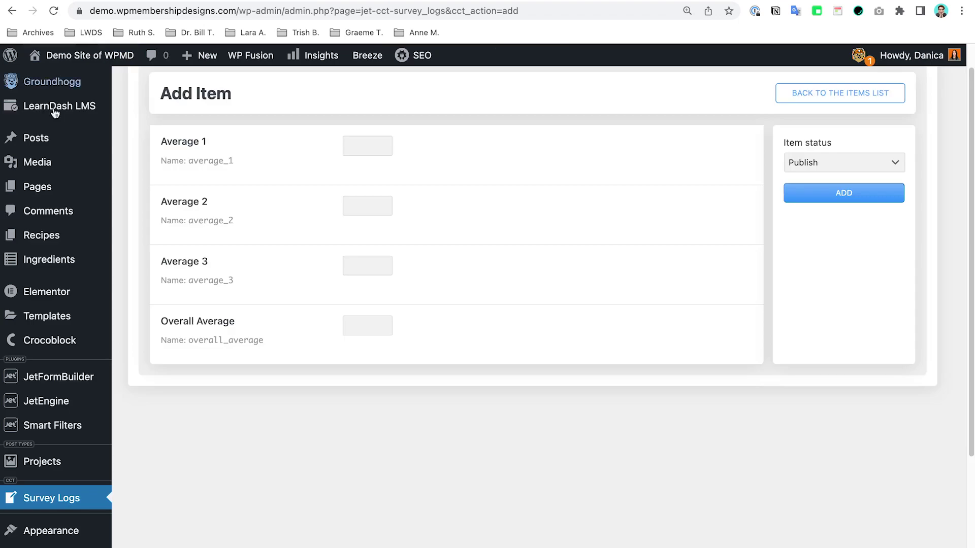
Look at the Survey Logs items list and open the Survey Logs custom content type for editing in JetEngine.
scroll(80, 341, down, 3)
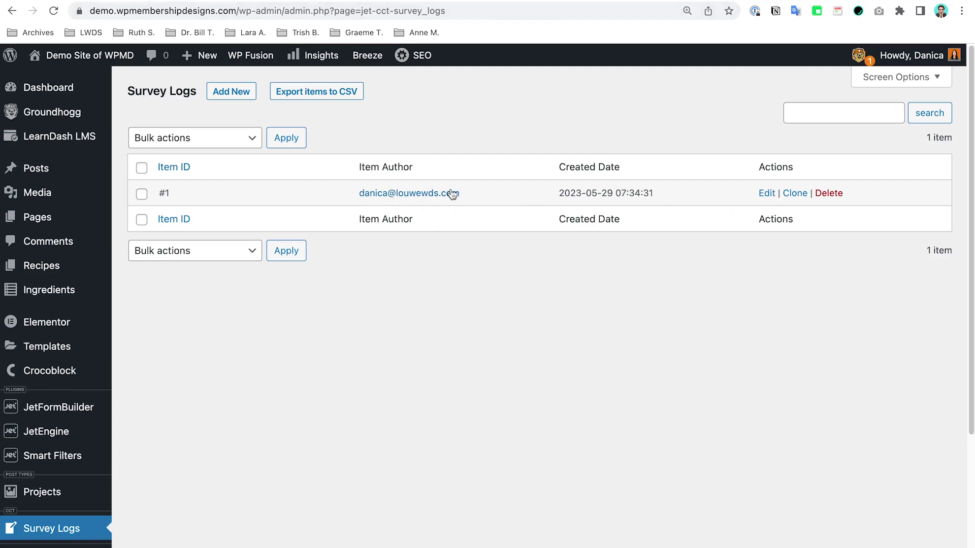
scroll(171, 309, down, 3)
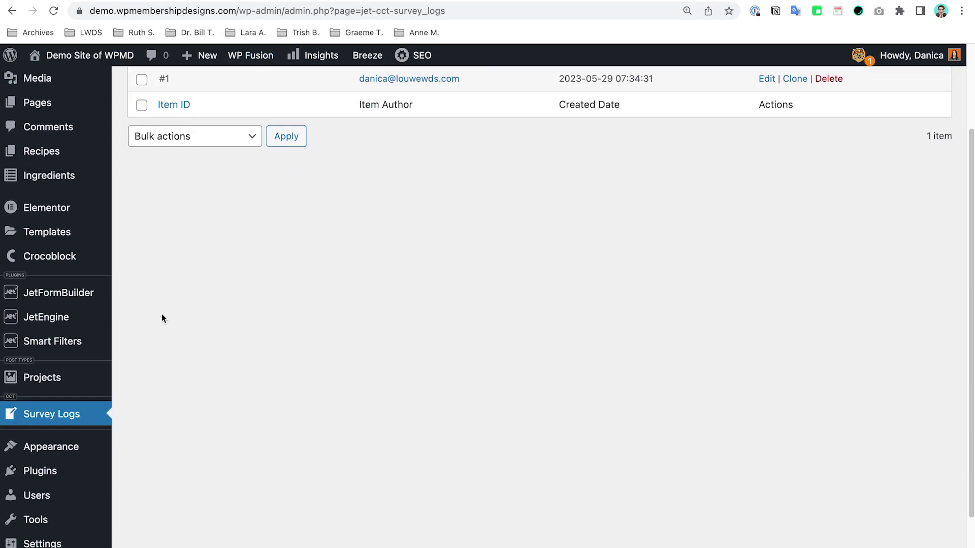
mouse_move(83, 318)
click(175, 478)
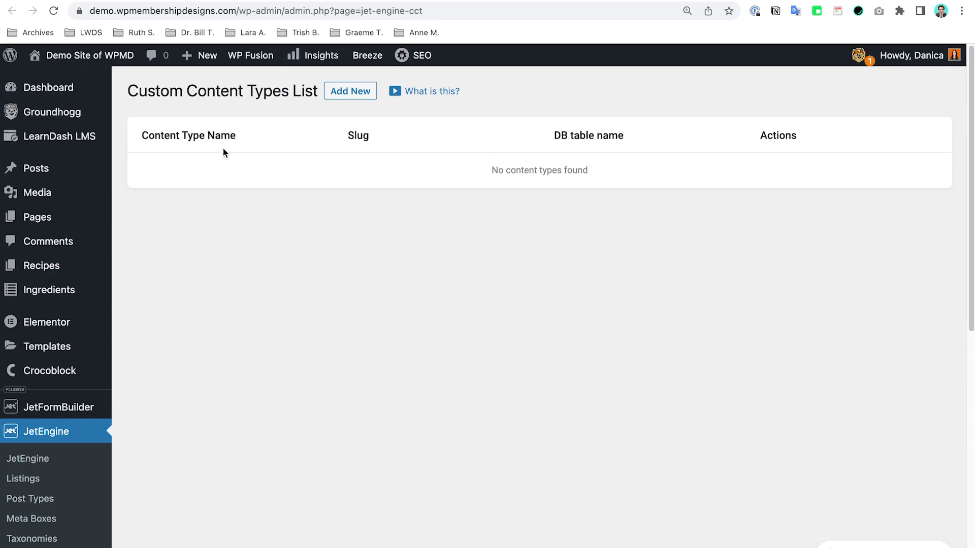
click(179, 171)
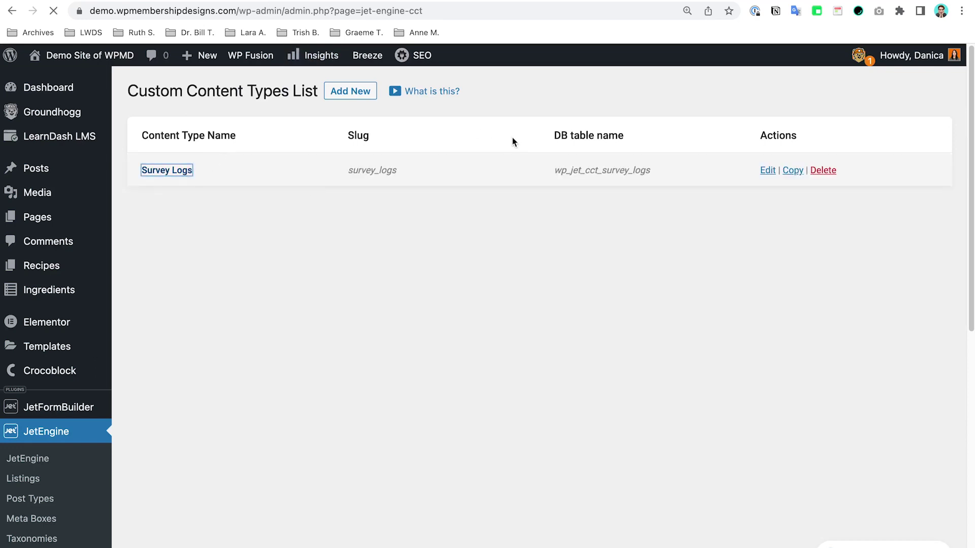
Show Average 1, Average 2, Average 3 and Overall Average in the Survey Logs admin columns, and update the content type.
scroll(532, 235, down, 12)
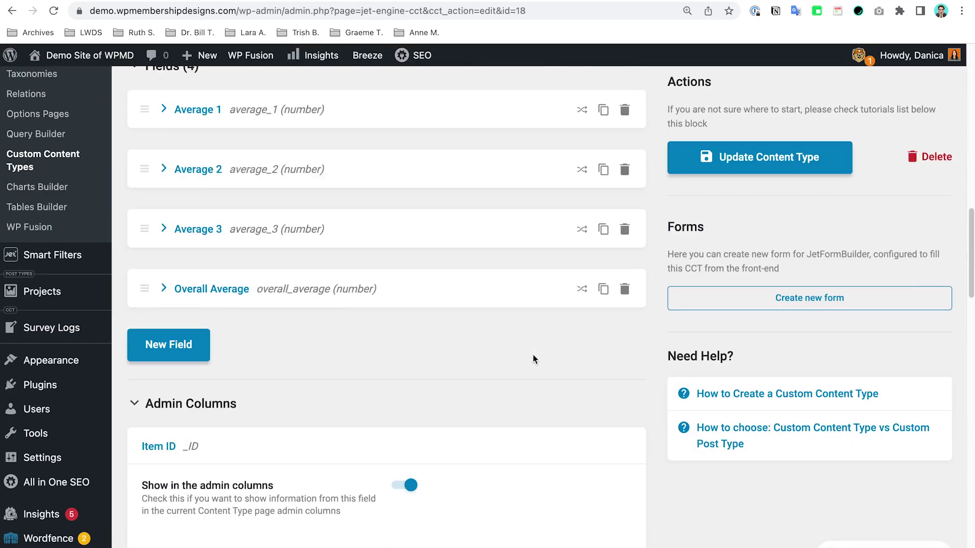
scroll(532, 356, up, 3)
scroll(363, 254, down, 8)
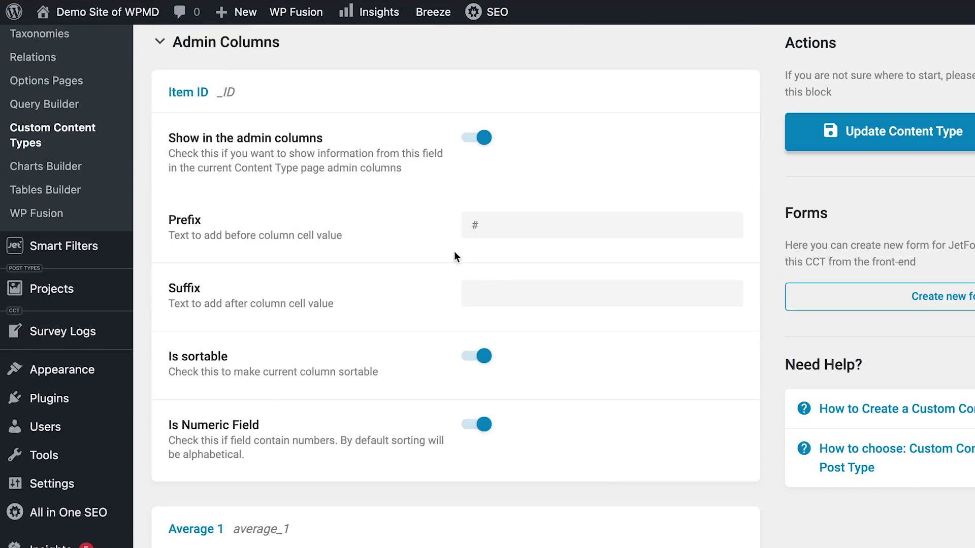
scroll(433, 254, down, 5)
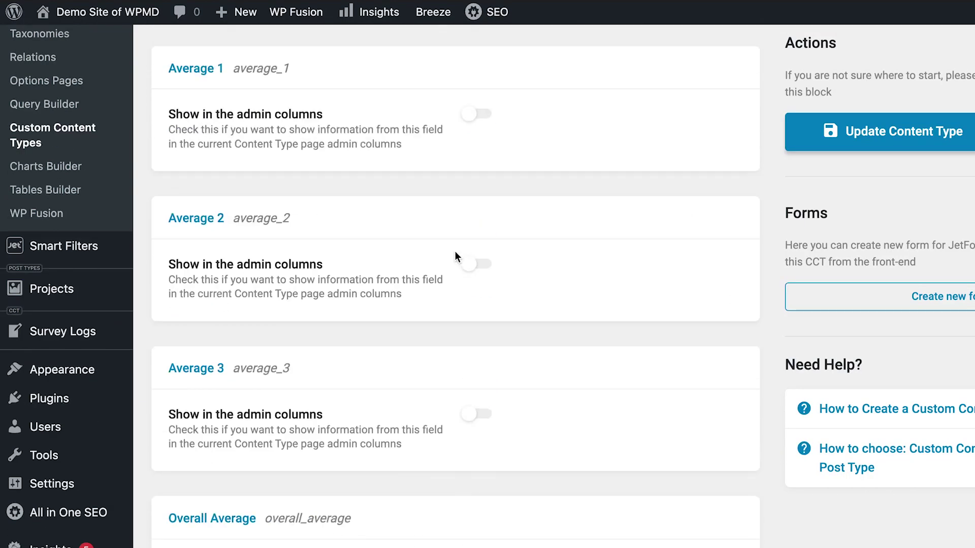
click(475, 115)
click(488, 470)
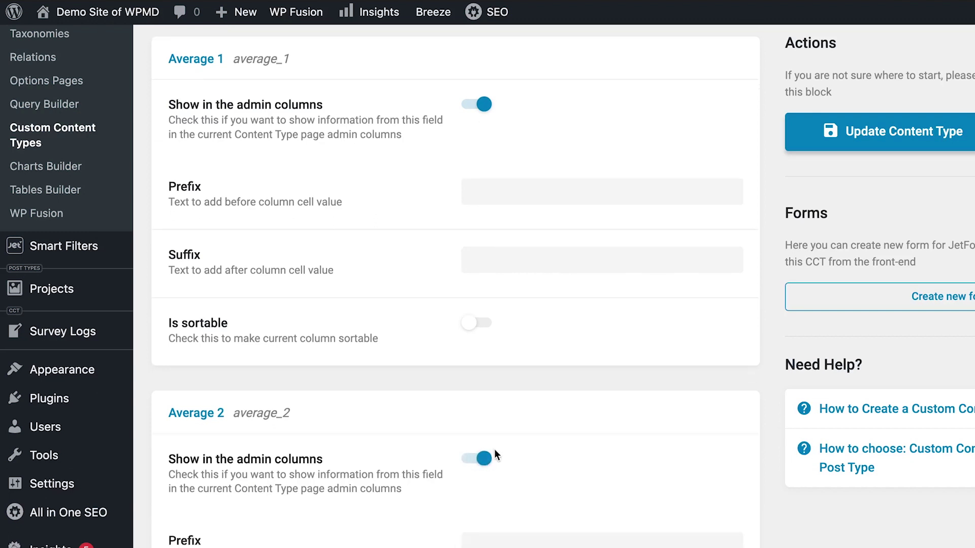
scroll(490, 507, down, 6)
click(484, 523)
scroll(492, 501, down, 7)
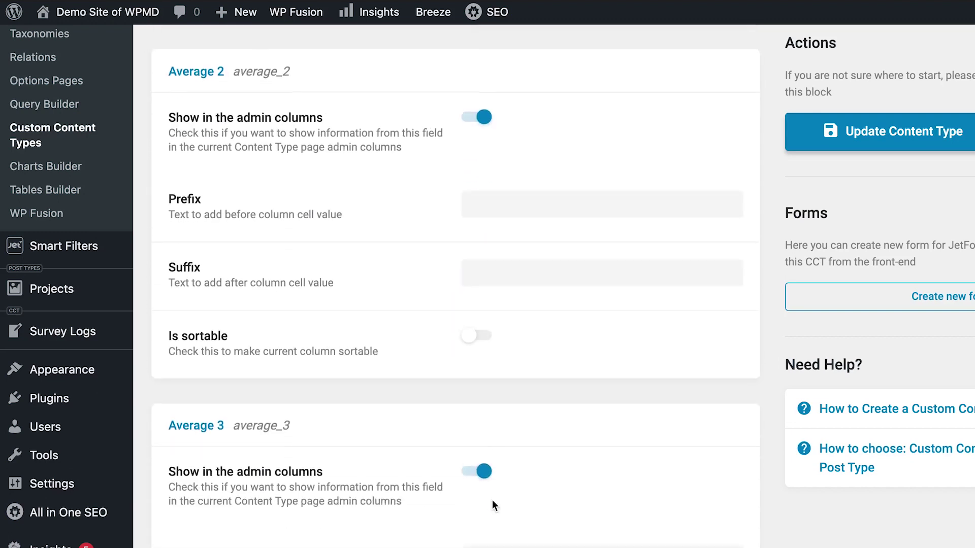
click(478, 481)
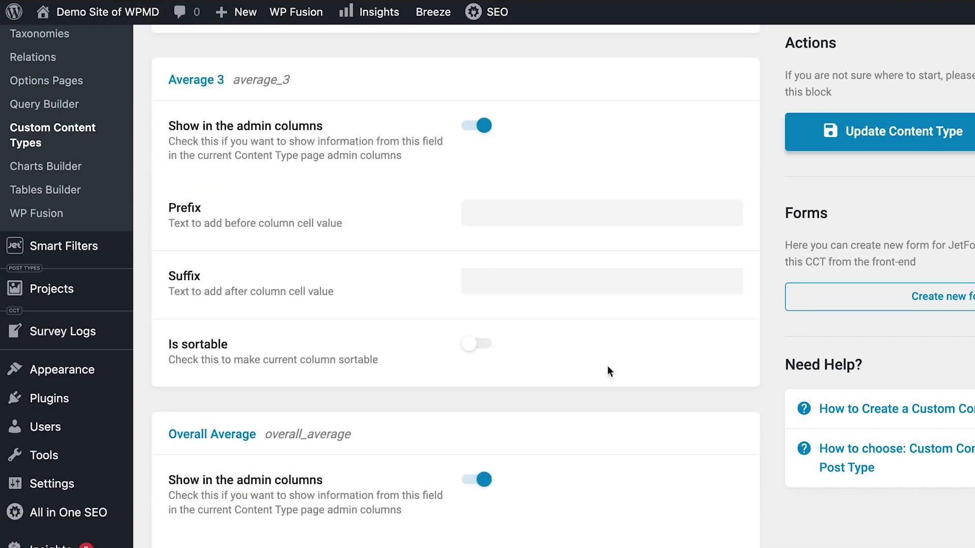
click(818, 131)
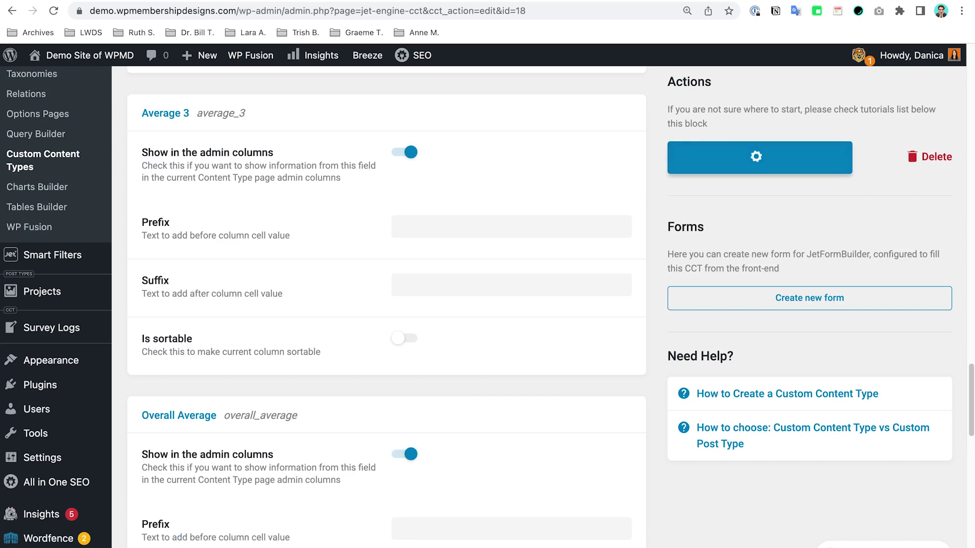
Check the submitted item's averages in the refreshed Survey Logs list, and return to the Survey Template A form editor.
click(51, 328)
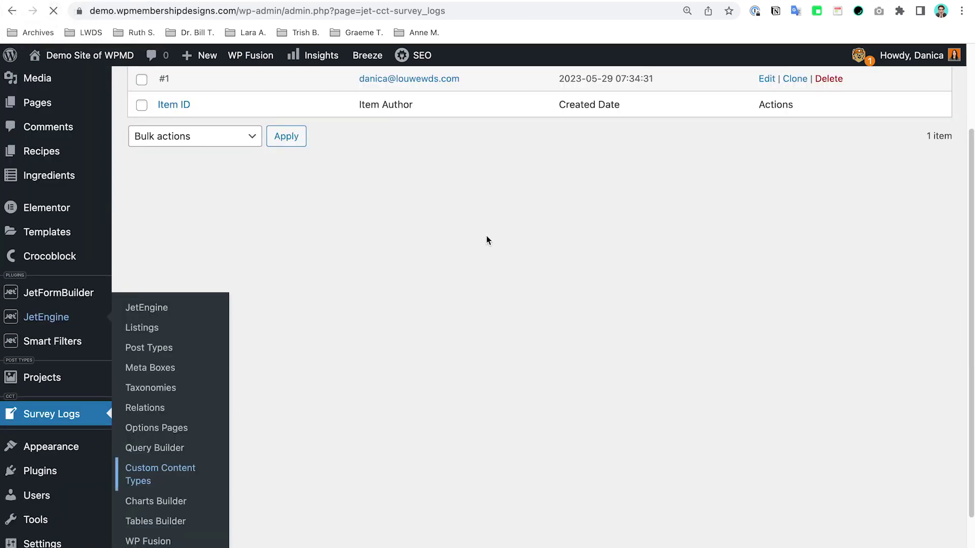
scroll(486, 233, up, 2)
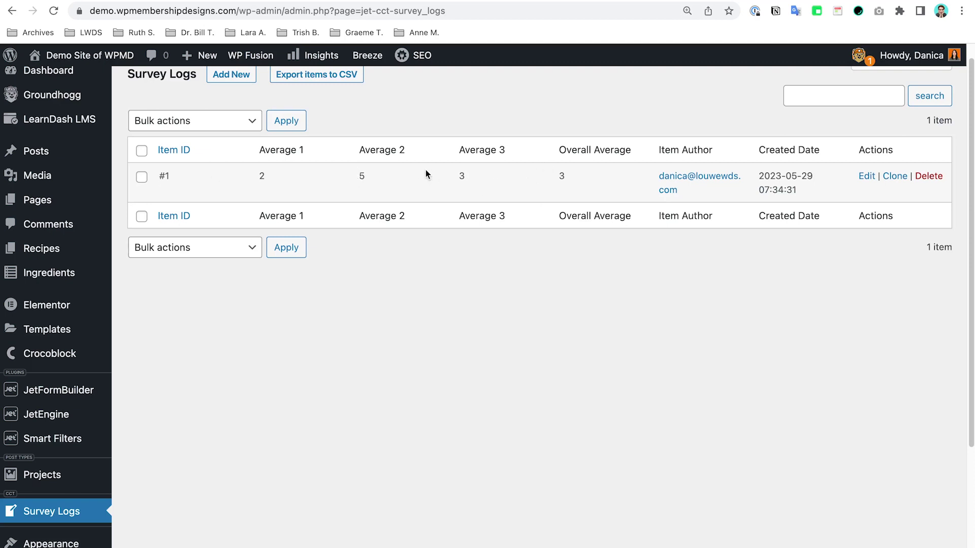
click(406, 1)
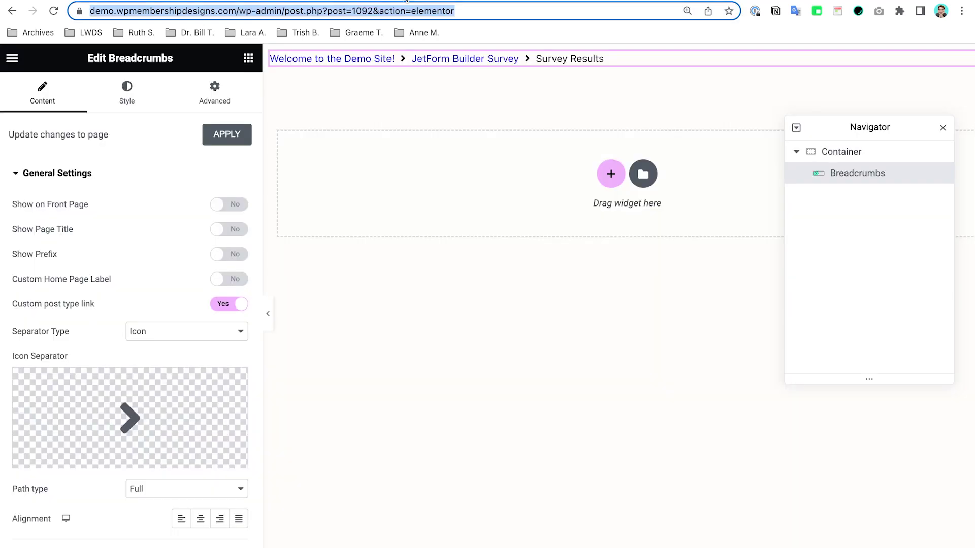
click(652, 1)
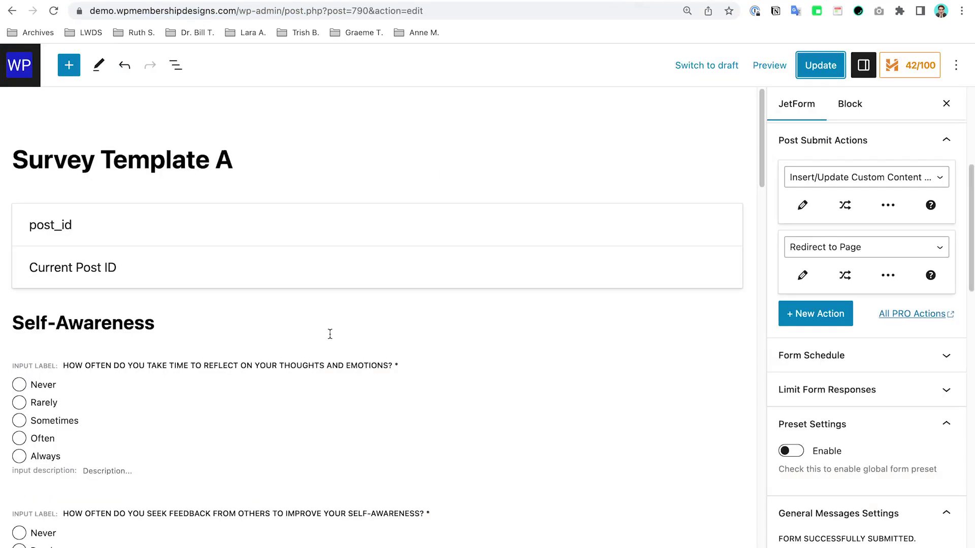
Look through the Survey Template A form's questions and calculated average fields, and return to the Survey Logs content type settings.
scroll(332, 330, down, 10)
scroll(332, 330, down, 13)
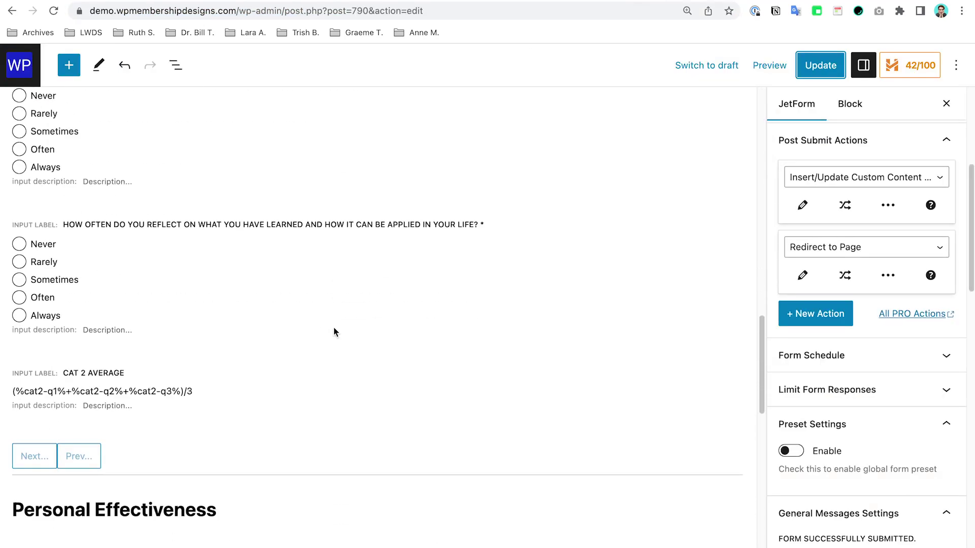
scroll(334, 329, down, 4)
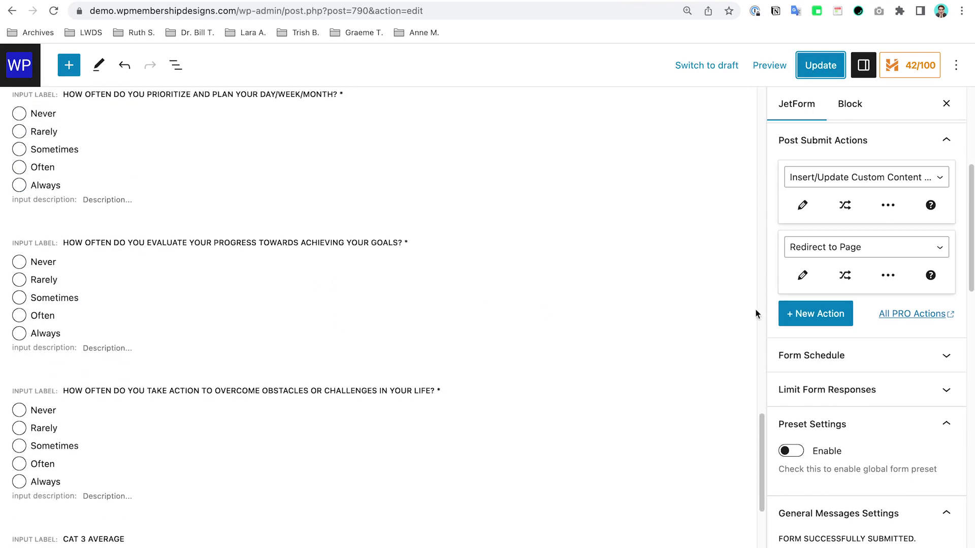
scroll(813, 309, down, 2)
scroll(487, 305, up, 6)
scroll(466, 305, down, 5)
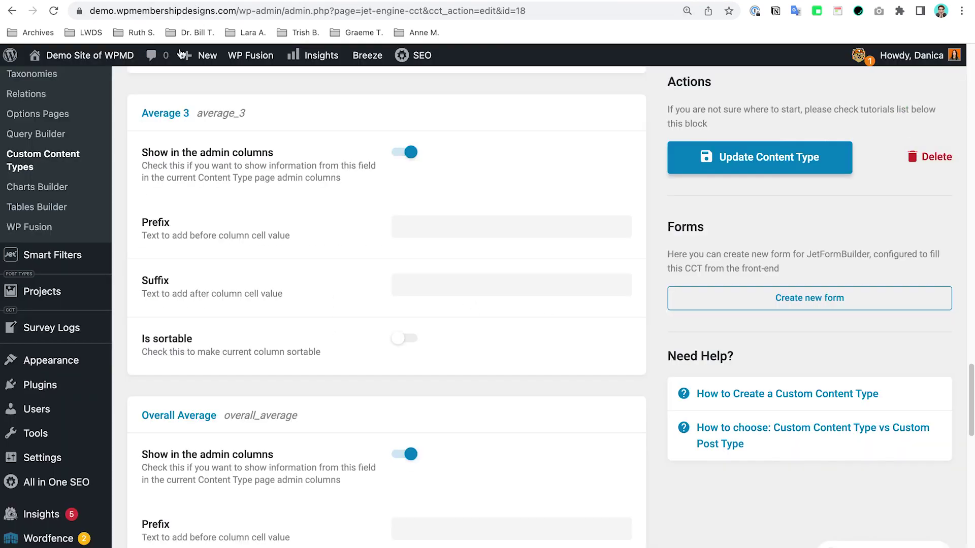
Set the field type of Average 1 to Text in the Survey Logs content type.
scroll(371, 287, down, 5)
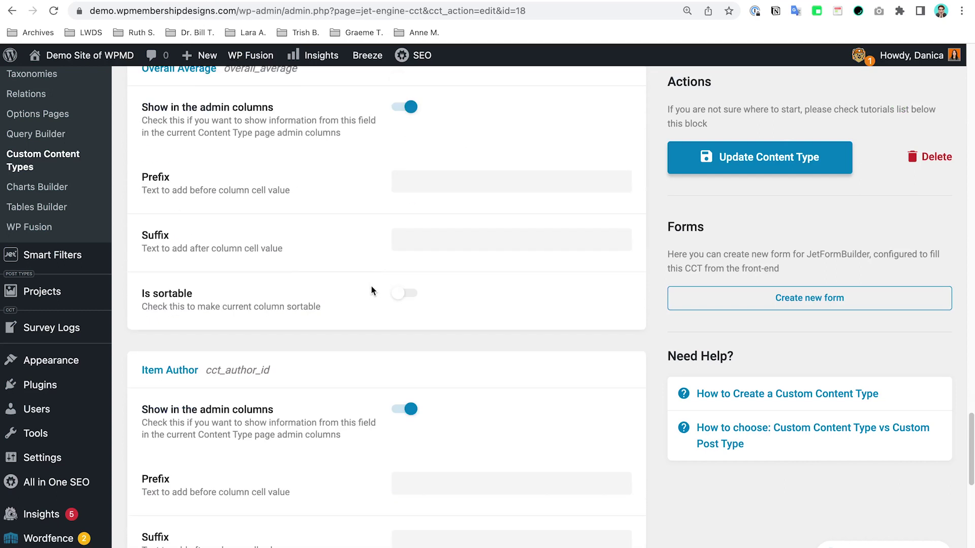
scroll(371, 288, up, 15)
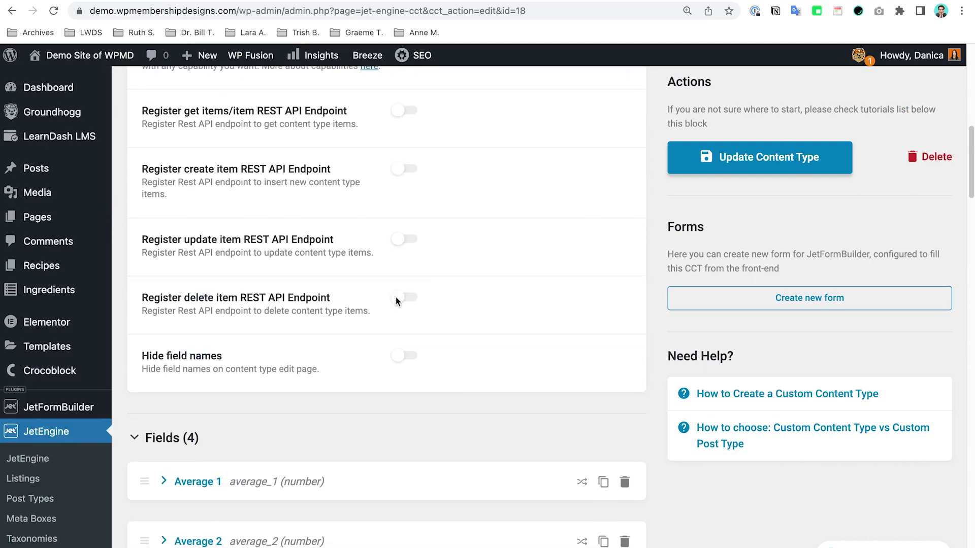
scroll(396, 301, up, 4)
scroll(396, 301, down, 7)
scroll(330, 284, up, 1)
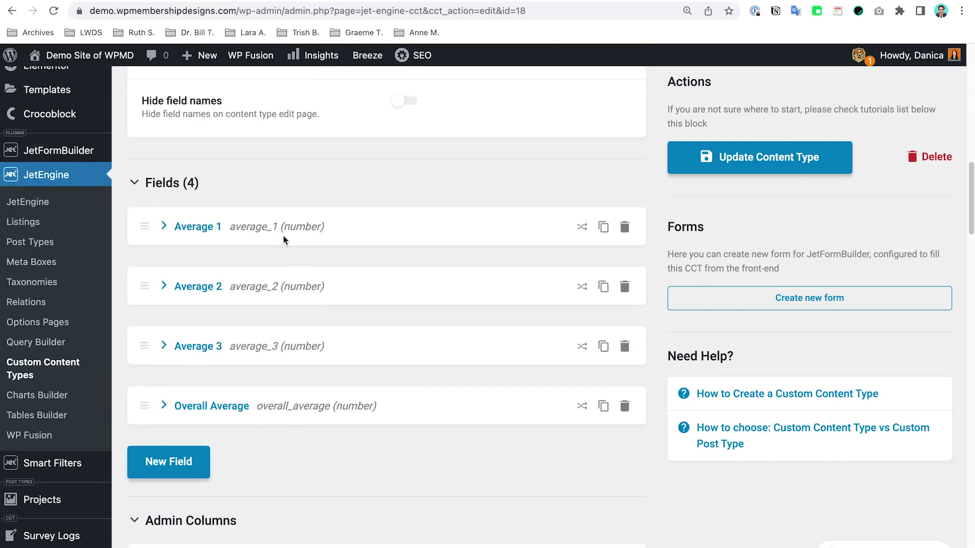
scroll(402, 285, up, 14)
scroll(440, 294, down, 2)
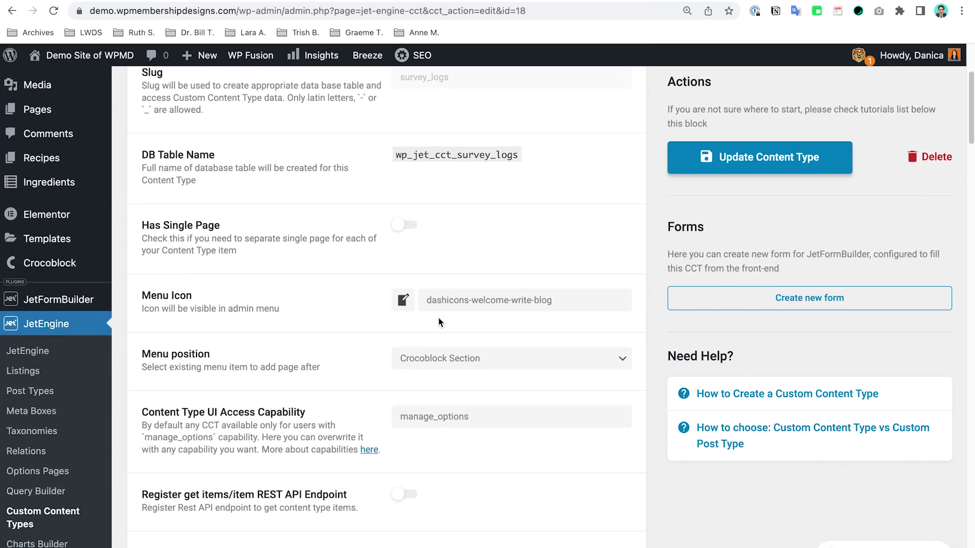
scroll(440, 306, down, 10)
click(203, 253)
scroll(398, 261, down, 5)
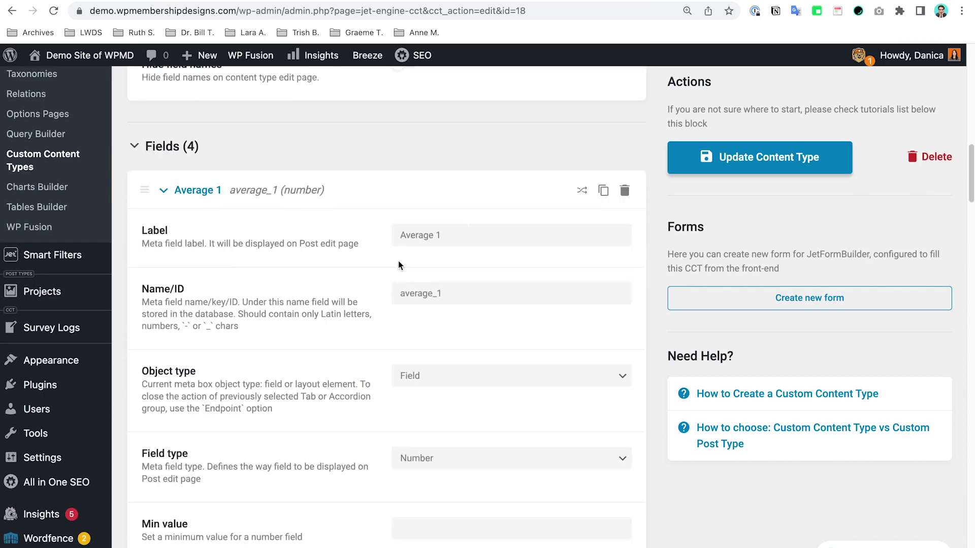
click(472, 374)
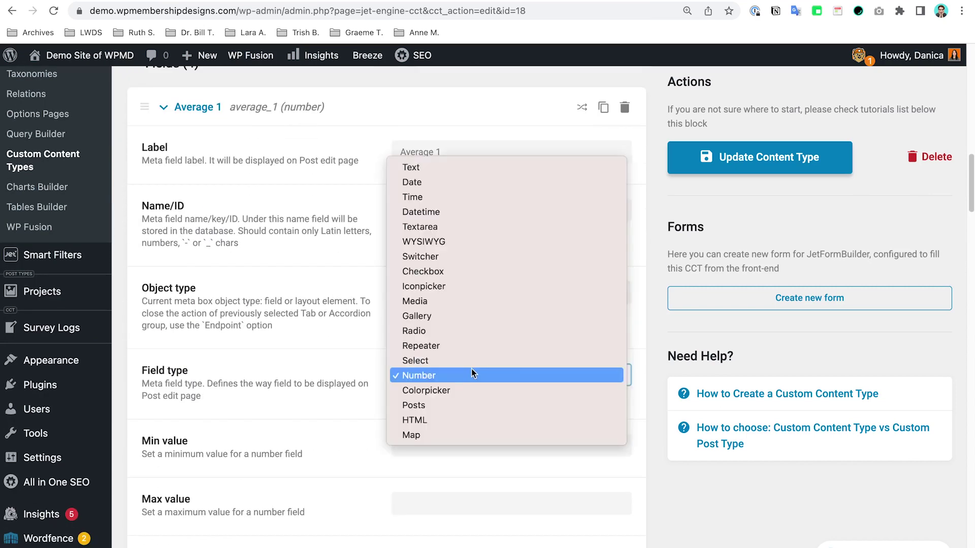
click(462, 167)
Expand the Average 2 field's settings and set its field type to Text.
scroll(361, 349, down, 9)
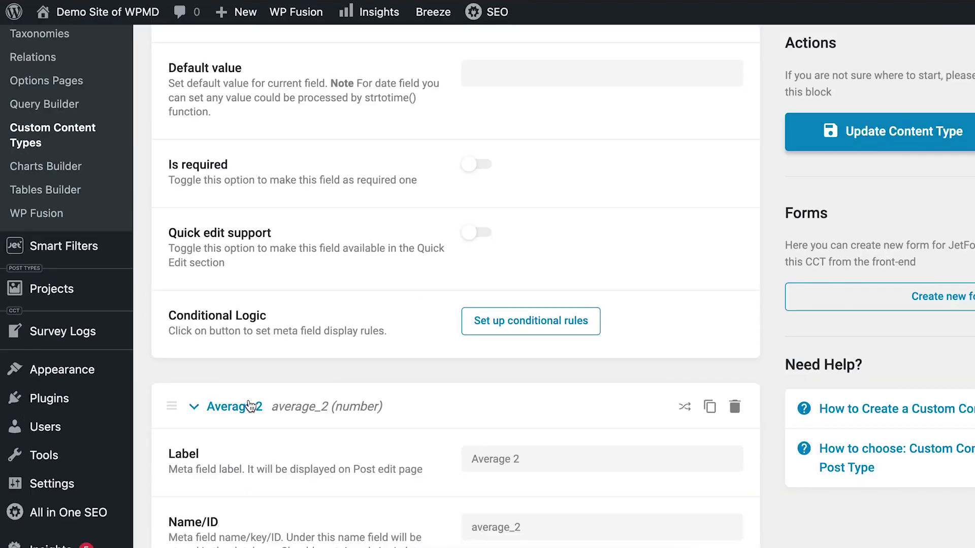
scroll(249, 406, down, 4)
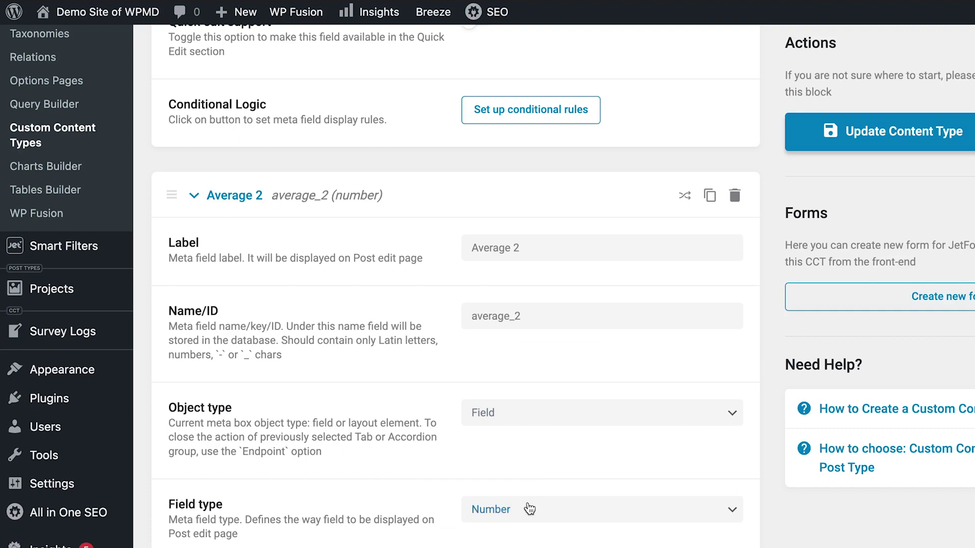
click(529, 508)
click(512, 269)
Expand the Average 3 field's settings and set its field type to Text.
scroll(355, 374, down, 13)
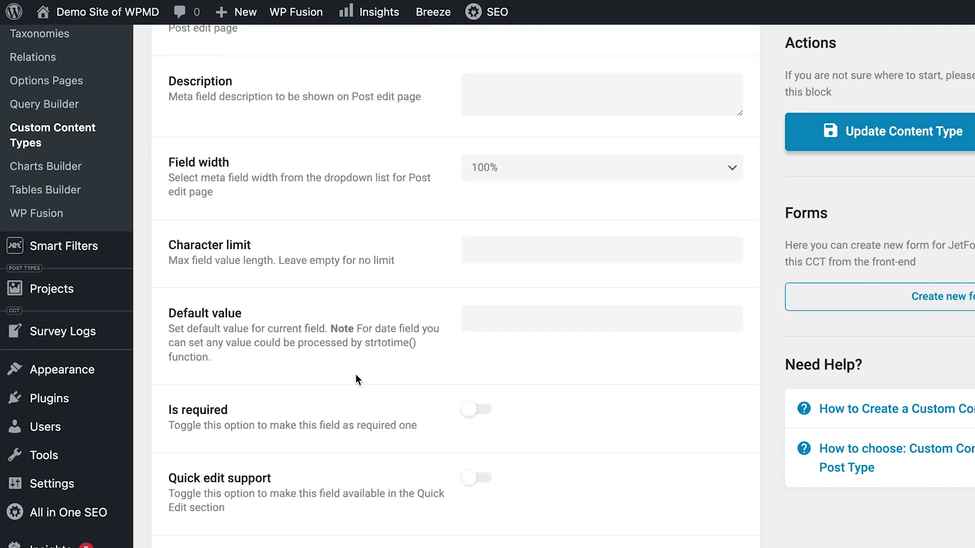
click(263, 467)
scroll(508, 416, down, 8)
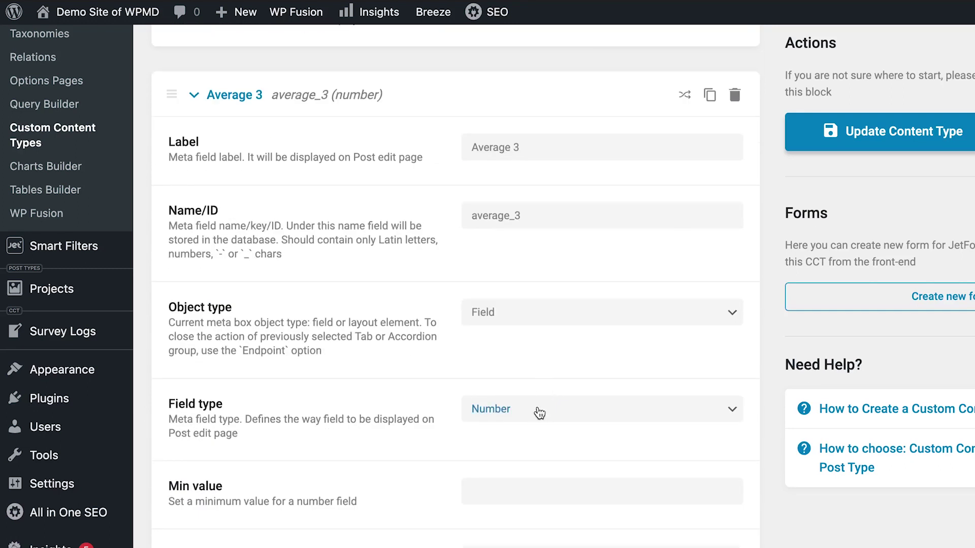
click(539, 414)
click(522, 163)
Set the Overall Average field's type to Text and update the Survey Logs content type.
scroll(325, 280, down, 9)
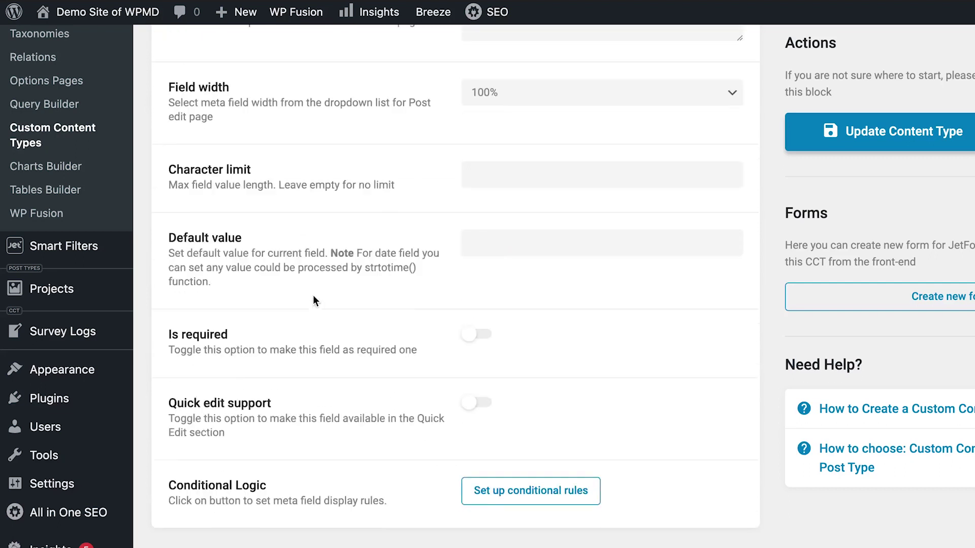
scroll(289, 365, down, 3)
click(261, 464)
scroll(356, 427, down, 9)
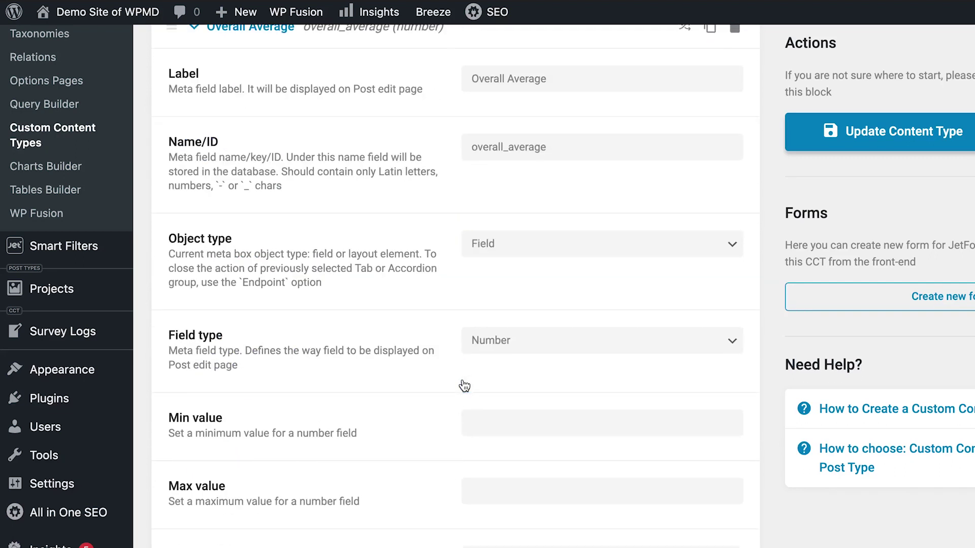
click(516, 339)
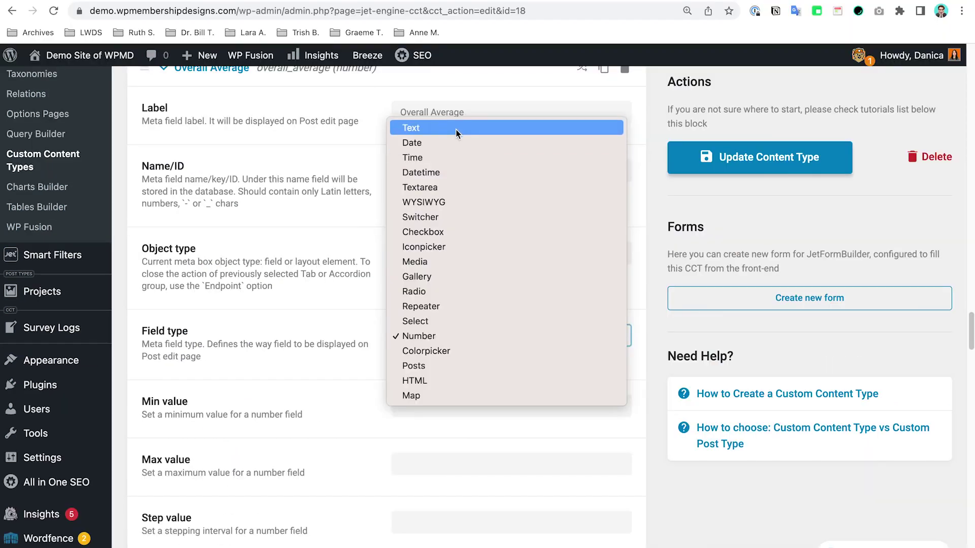
click(457, 128)
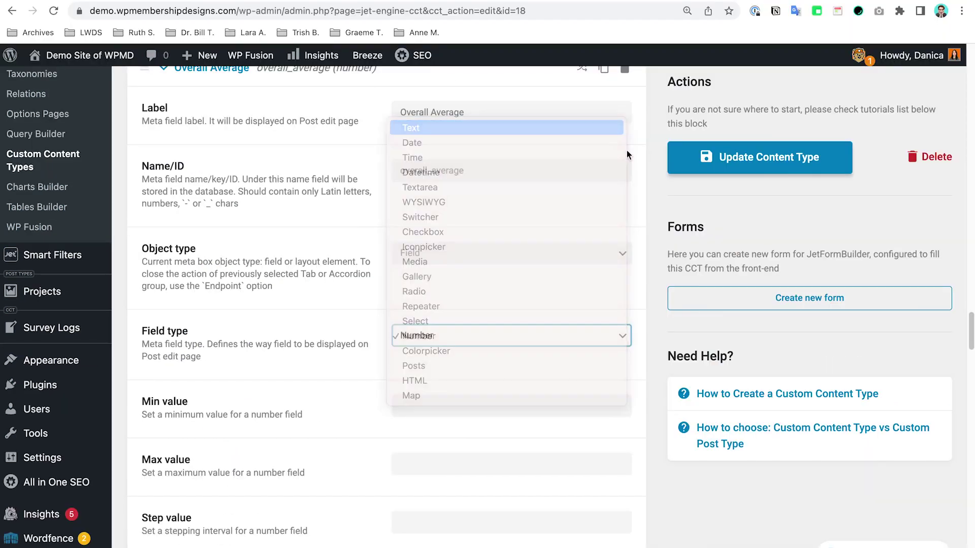
click(736, 158)
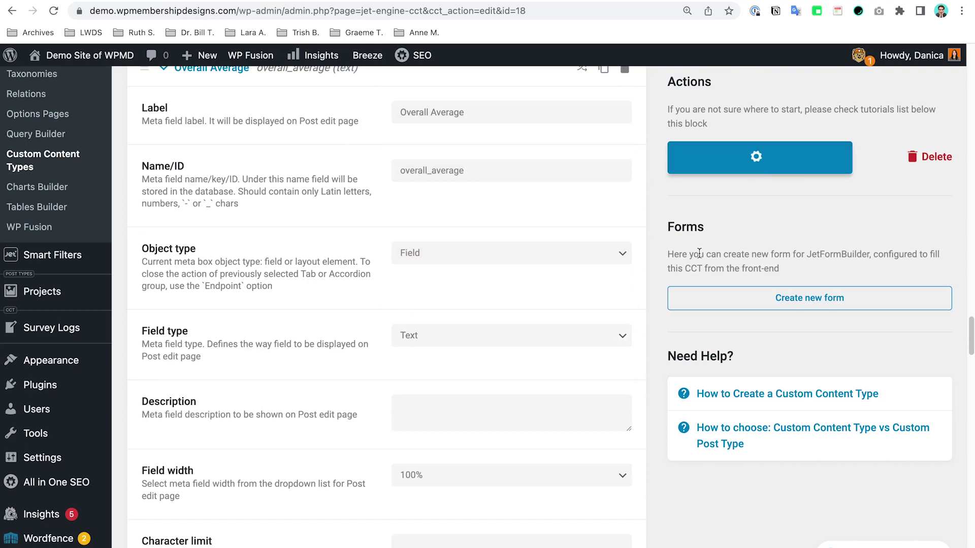
Return to the custom content types list and open the Survey Logs items list to check the stored averages.
click(81, 156)
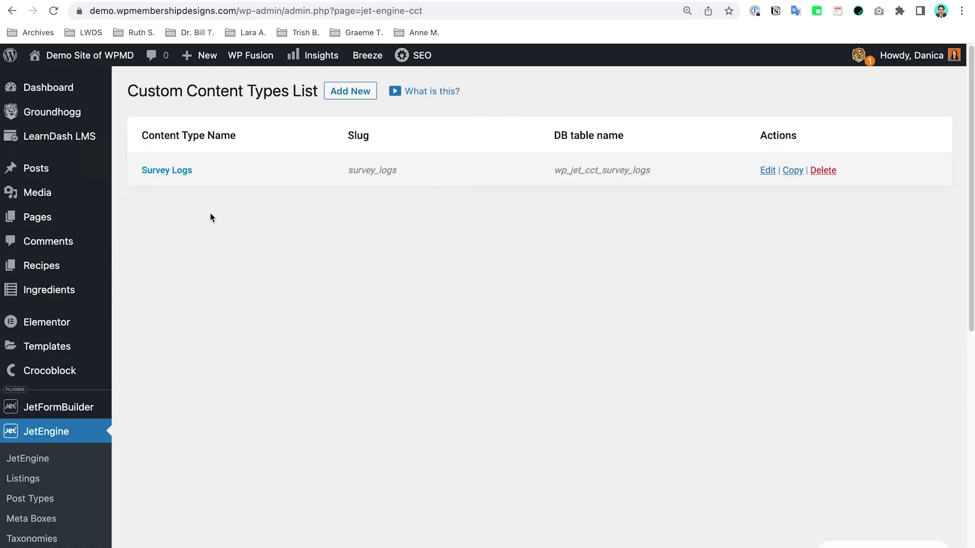
scroll(207, 314, down, 7)
click(49, 426)
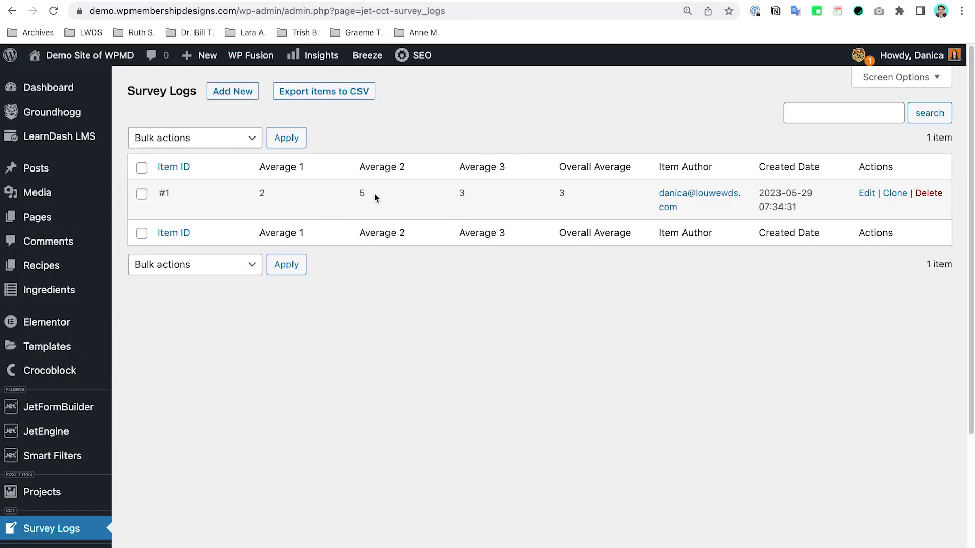
Start the survey again from the JetForm Builder Survey page and answer the Self-Awareness questions with Sometimes, Rarely and Rarely, continuing to the next category.
key(ctrl+Tab)
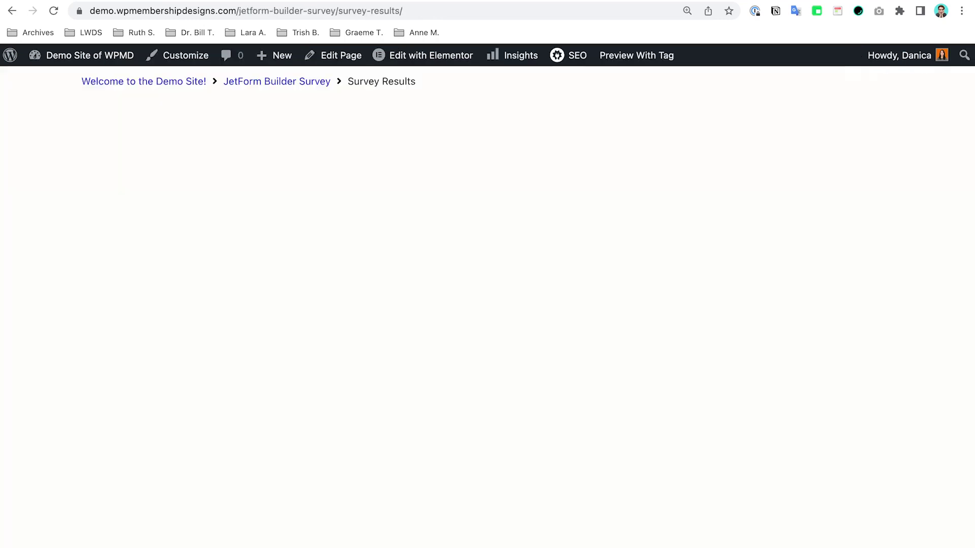
click(291, 82)
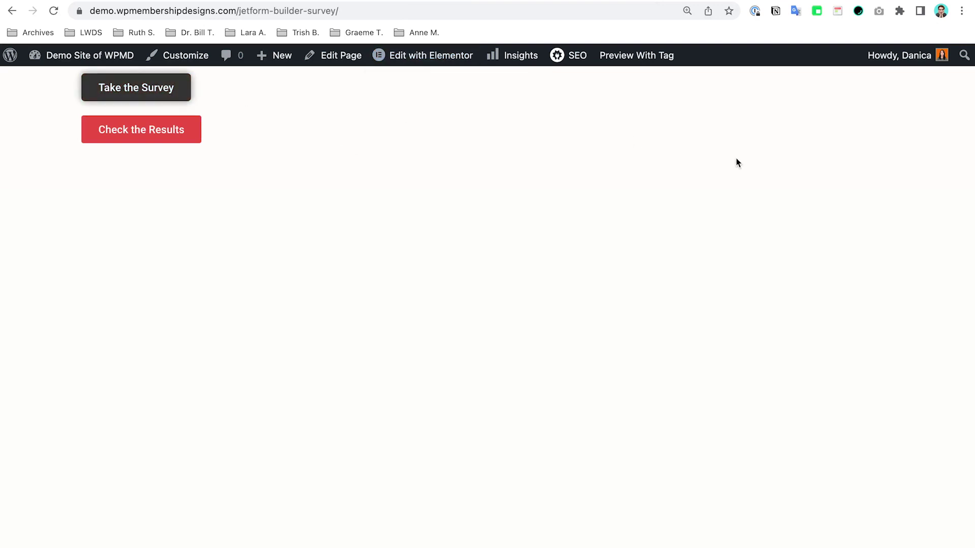
click(136, 87)
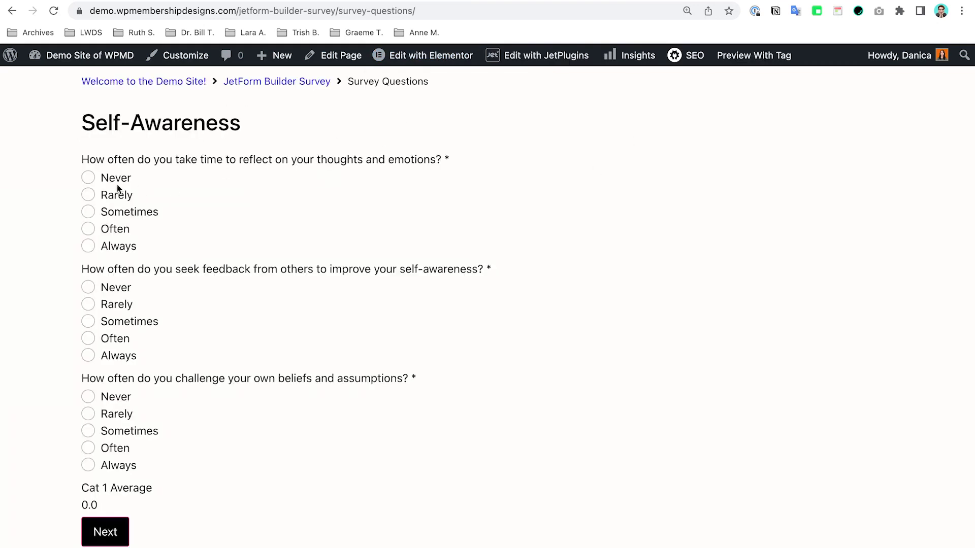
click(105, 211)
click(112, 304)
click(136, 376)
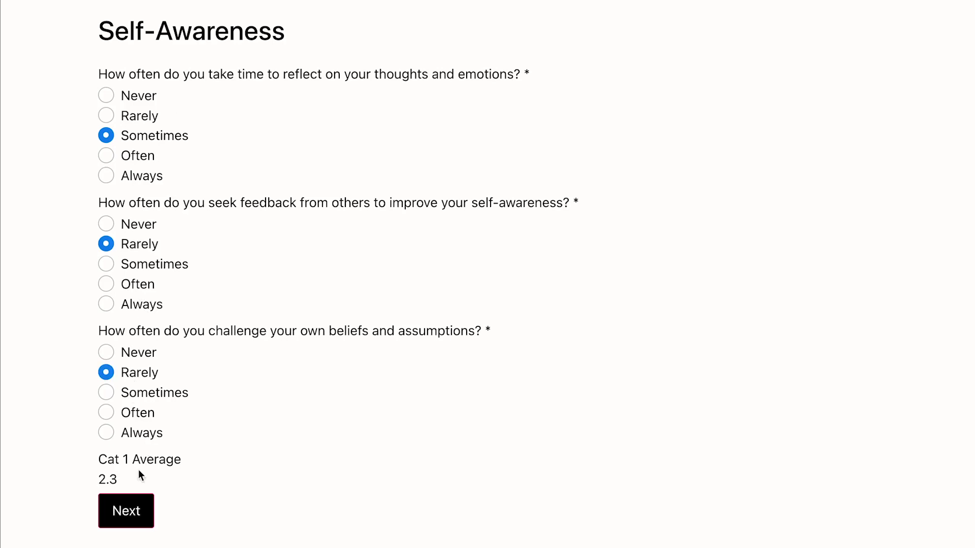
click(127, 509)
Answer the Learning and Growth questions with Often, Always and Always, and continue to Personal Effectiveness.
click(120, 428)
click(146, 305)
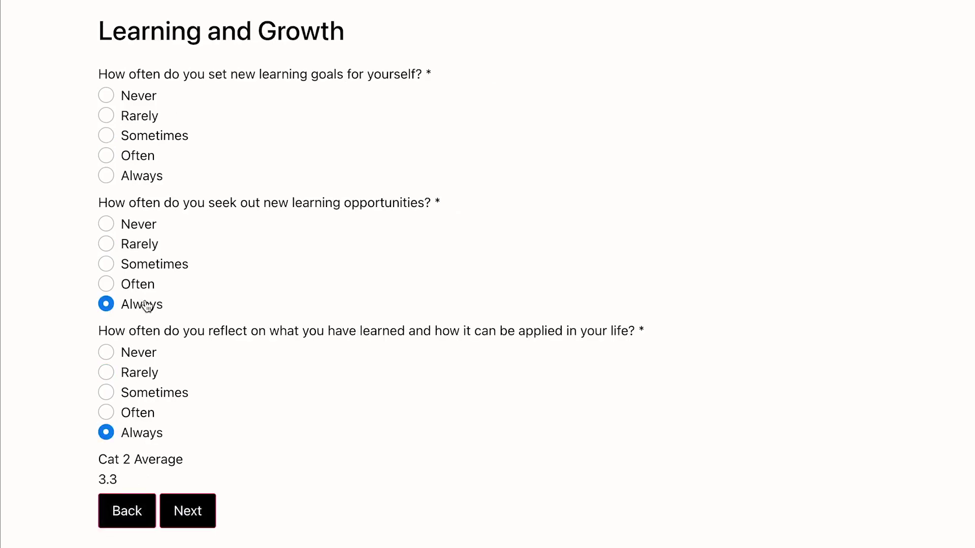
click(130, 157)
click(188, 511)
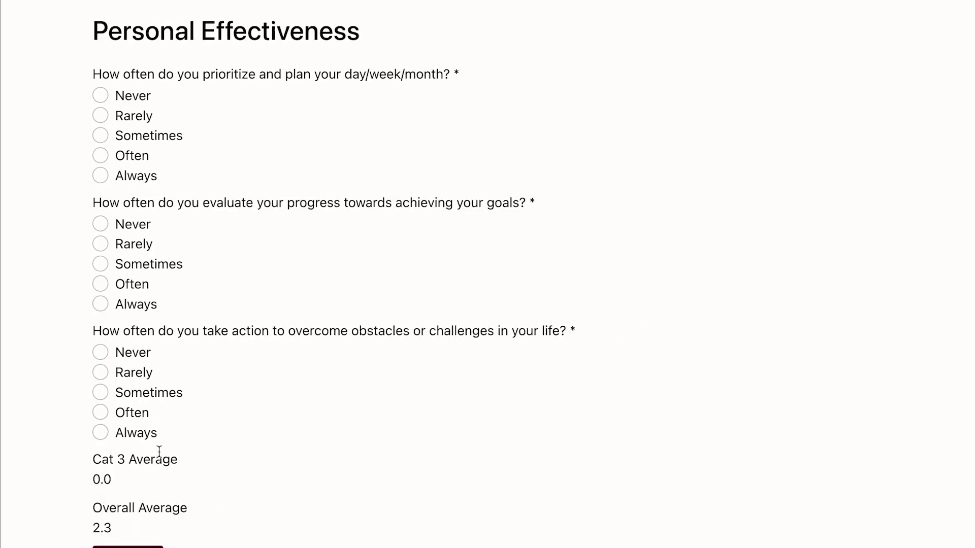
Answer the Personal Effectiveness questions with Often, Rarely and Always, and submit the survey.
click(141, 437)
click(144, 160)
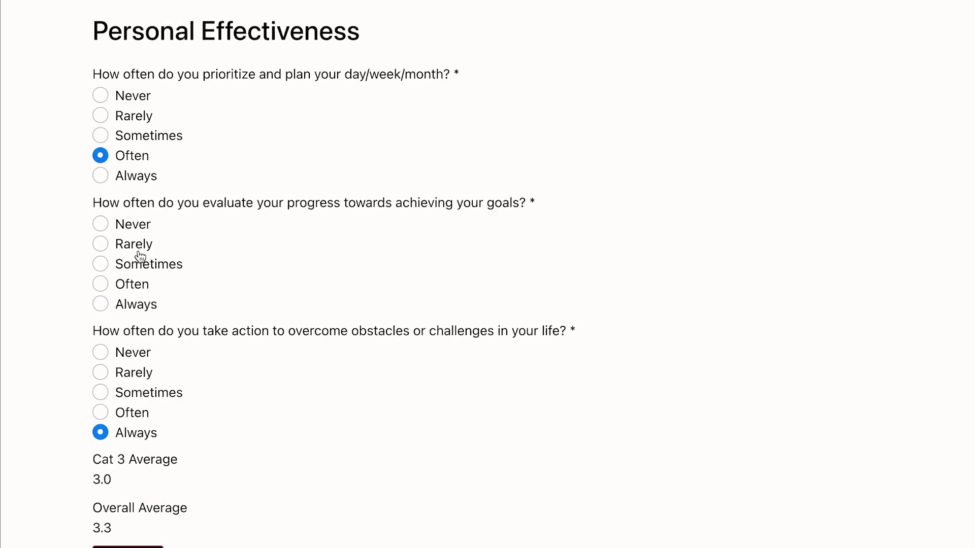
click(134, 245)
scroll(265, 342, down, 1)
click(128, 538)
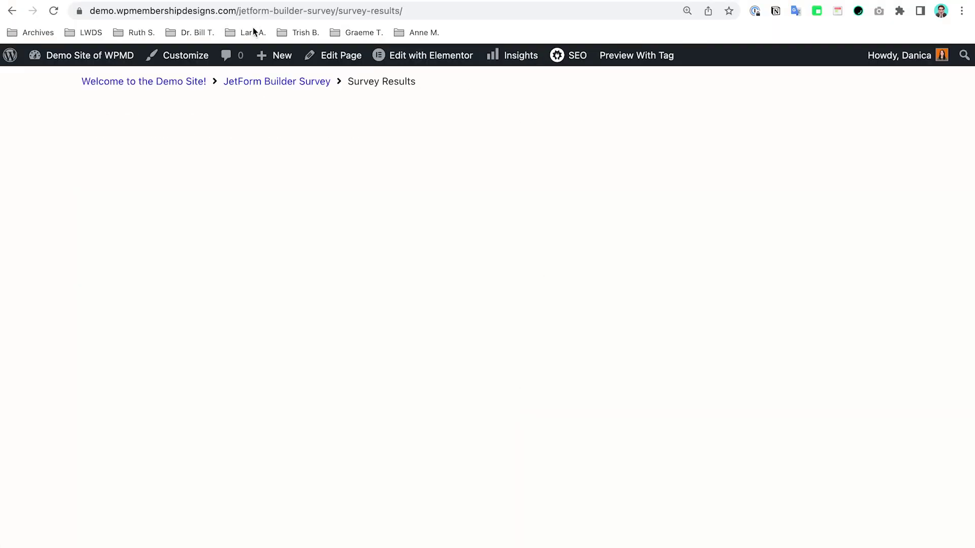
Refresh the Survey Logs items list to check the averages of the new submission.
key(ctrl+Tab)
key(super+r)
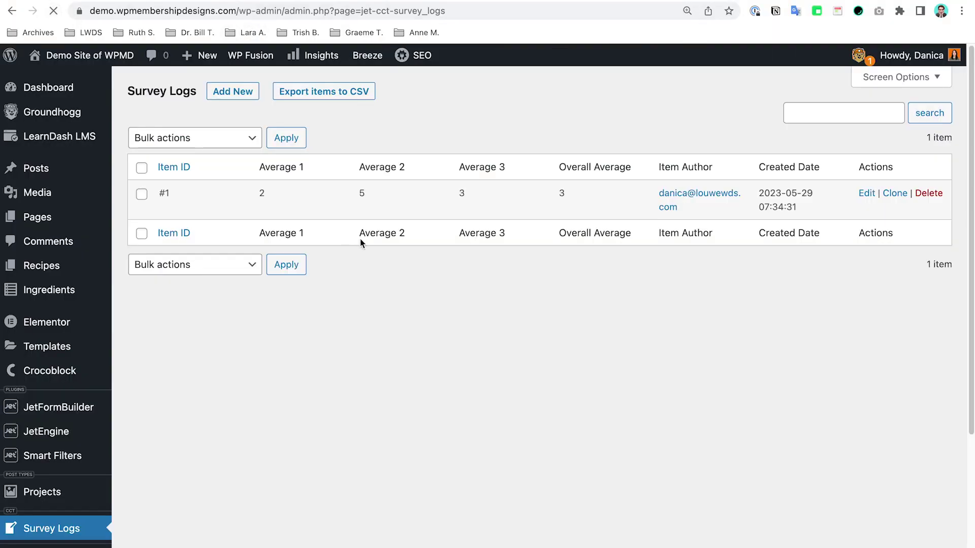